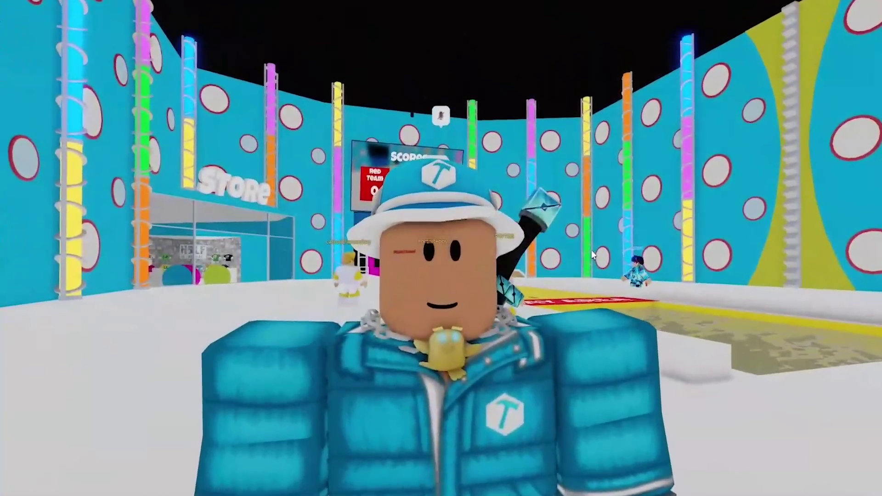
scroll(668, 258, down, 3)
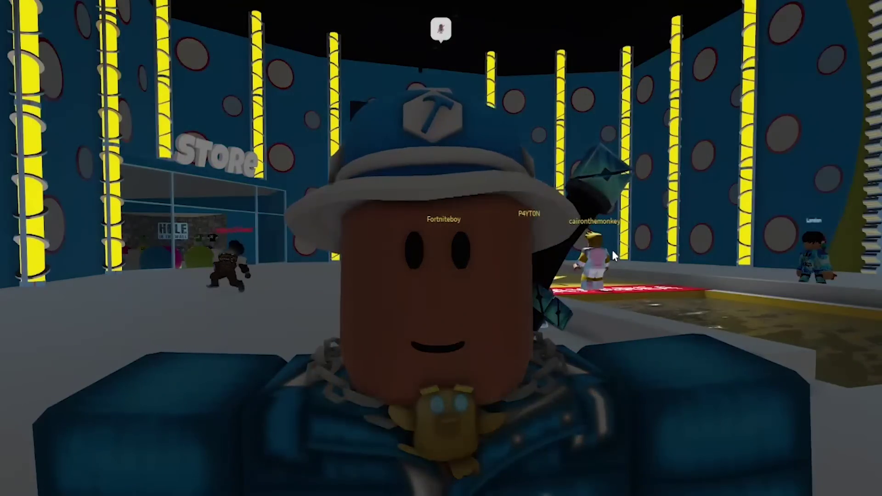
scroll(613, 250, down, 4)
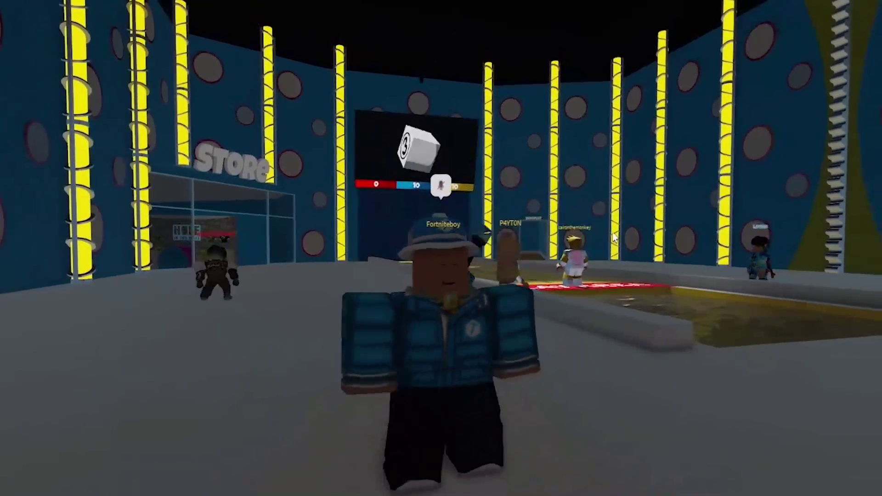
key(w)
key(s)
key(space)
scroll(610, 192, up, 5)
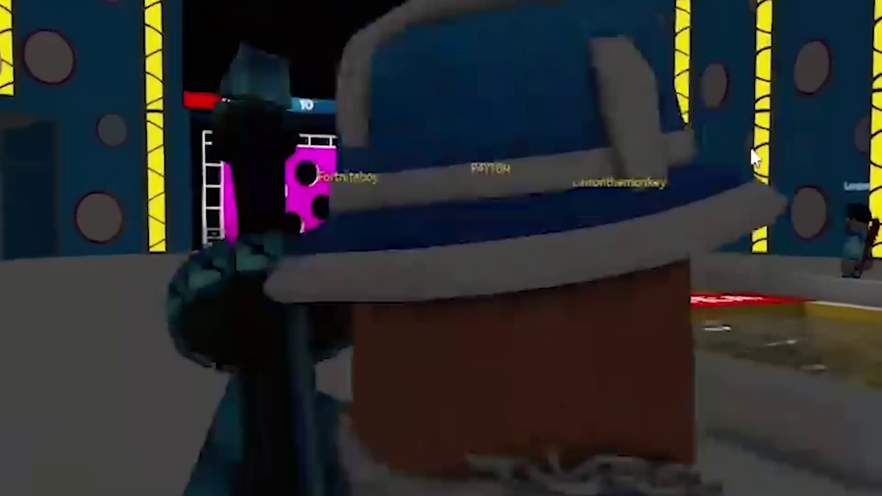
scroll(751, 149, down, 5)
key(w)
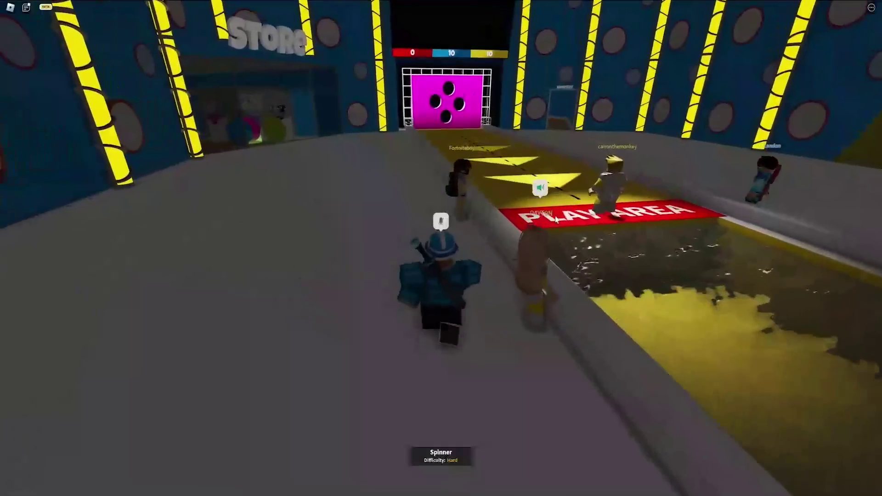
right_drag(742, 144, 752, 149)
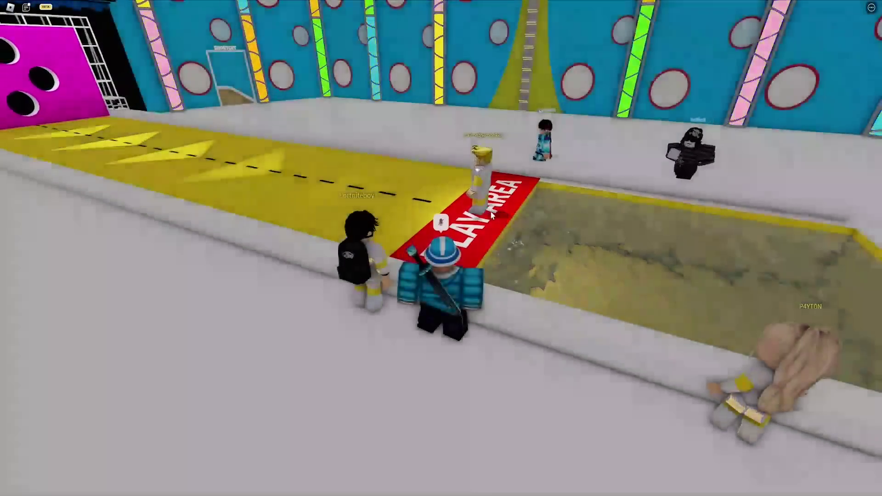
key(Tab)
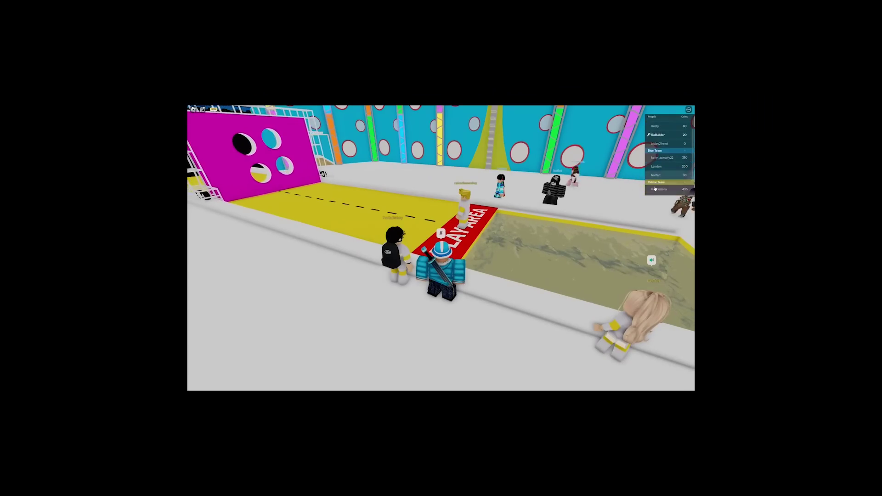
scroll(655, 188, up, 2)
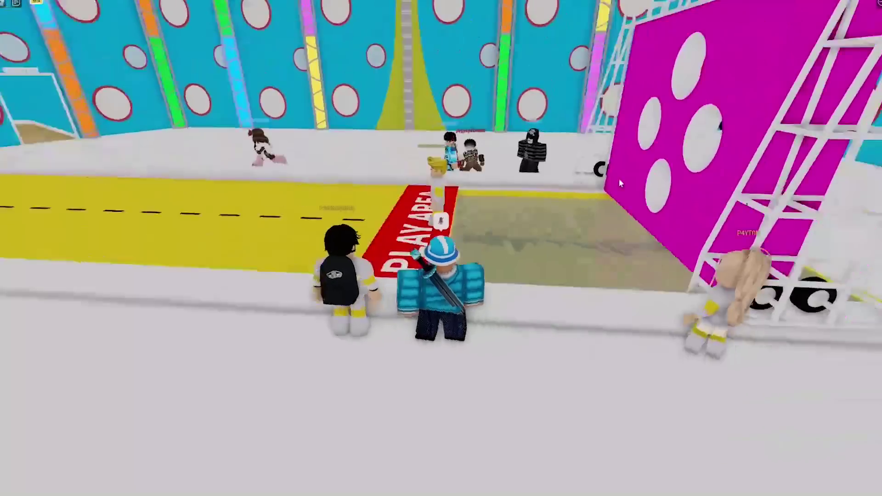
right_drag(619, 179, 622, 171)
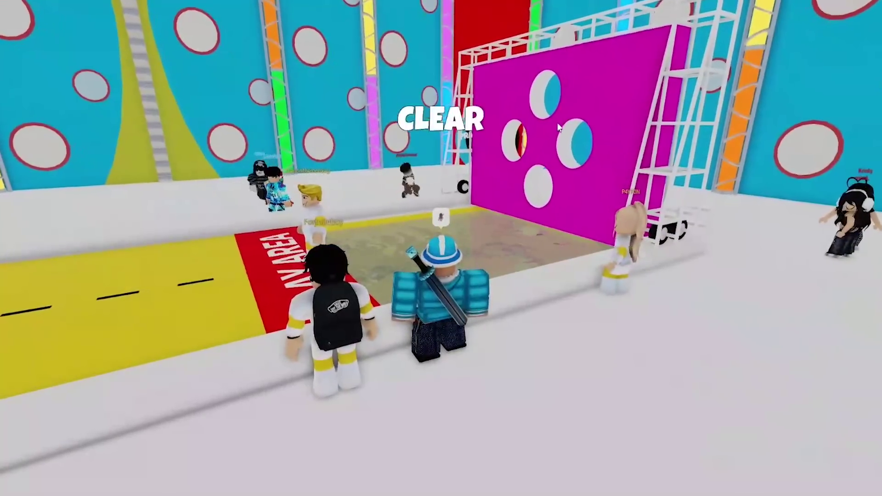
right_drag(559, 127, 637, 188)
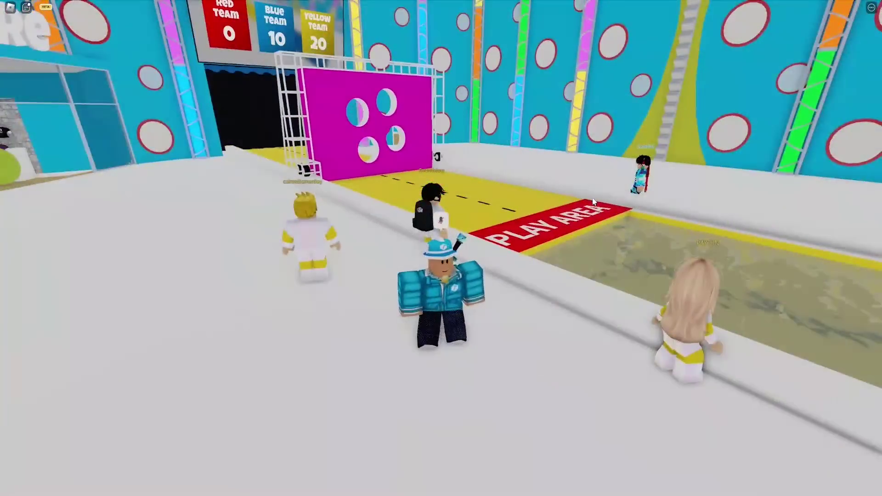
right_drag(636, 183, 643, 181)
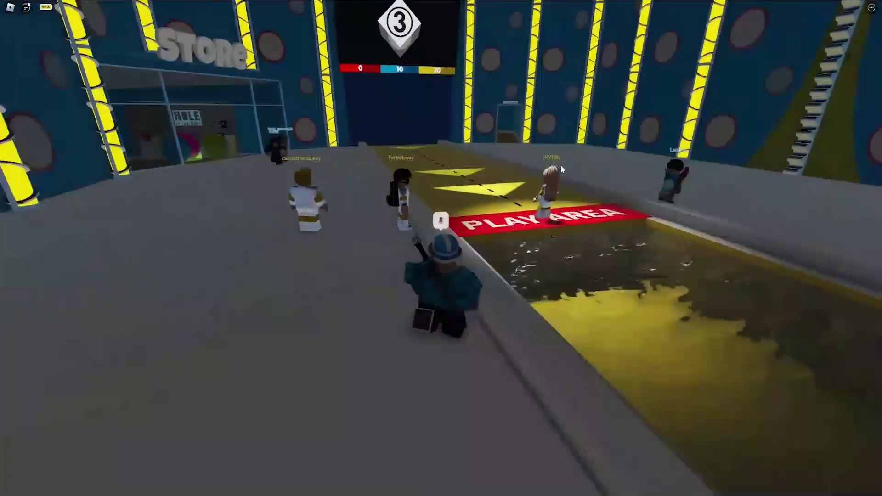
key(w)
right_drag(560, 164, 560, 164)
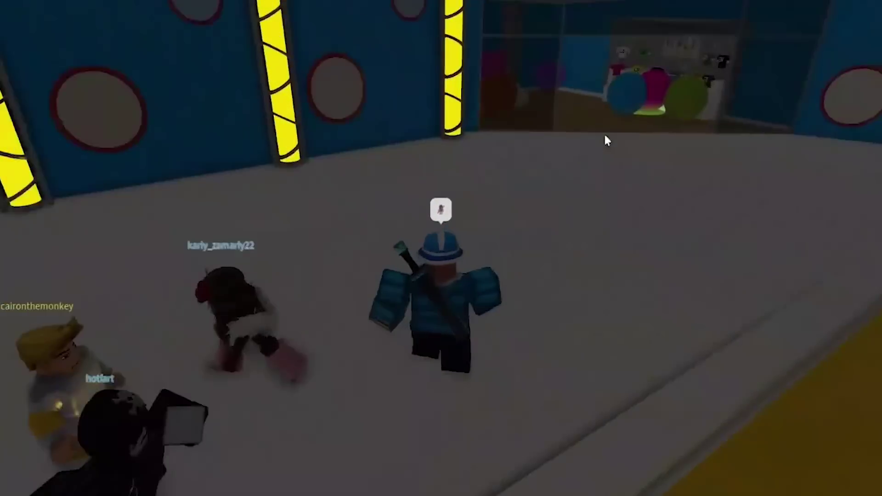
key(space)
right_drag(605, 136, 604, 135)
key(w)
key(a)
key(space)
key(w)
key(d)
key(space)
right_drag(559, 165, 600, 138)
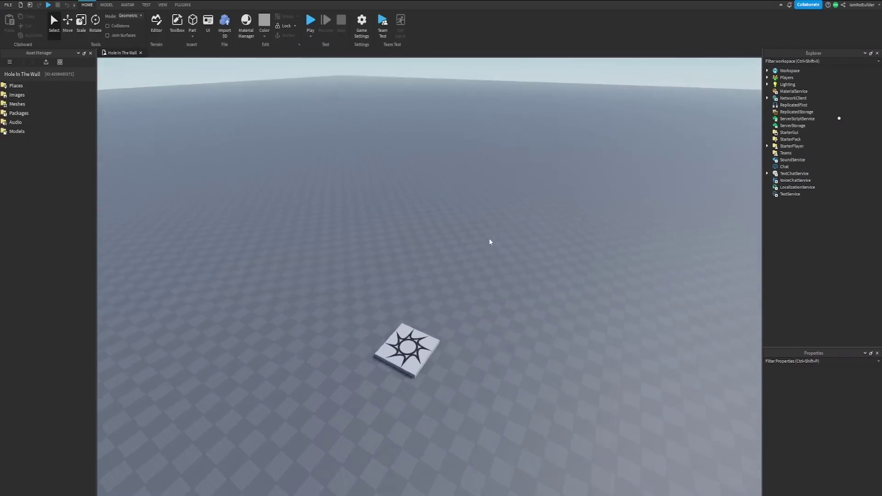
- Search the model library for "dummy" and insert the R6 Roblox Dummy onto the baseplate
key(w)
right_drag(489, 238, 487, 244)
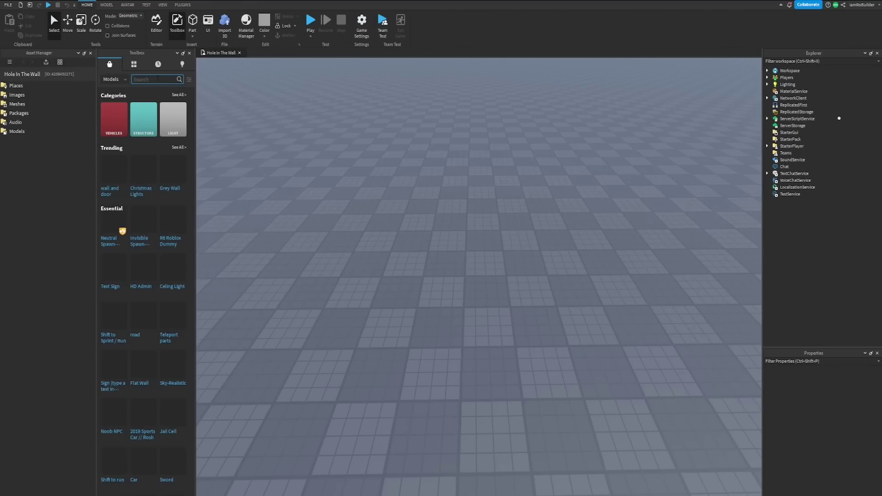
text(dummy)
key(Return)
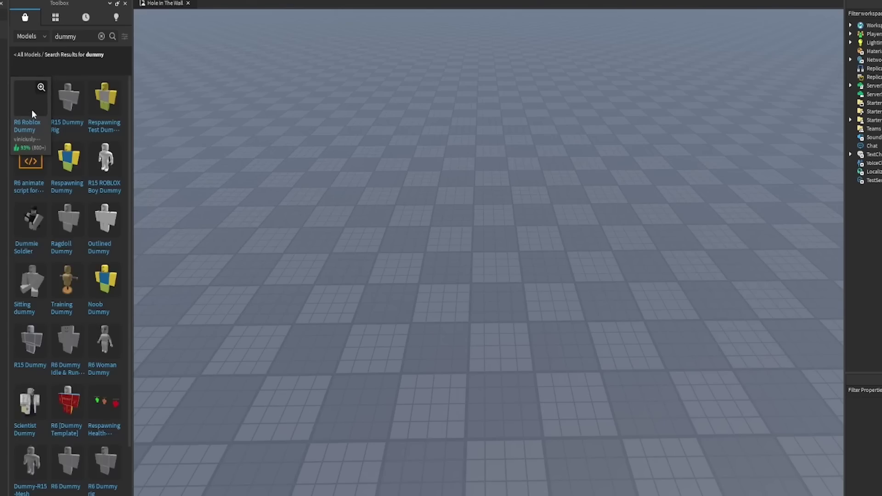
click(148, 154)
drag(499, 277, 502, 279)
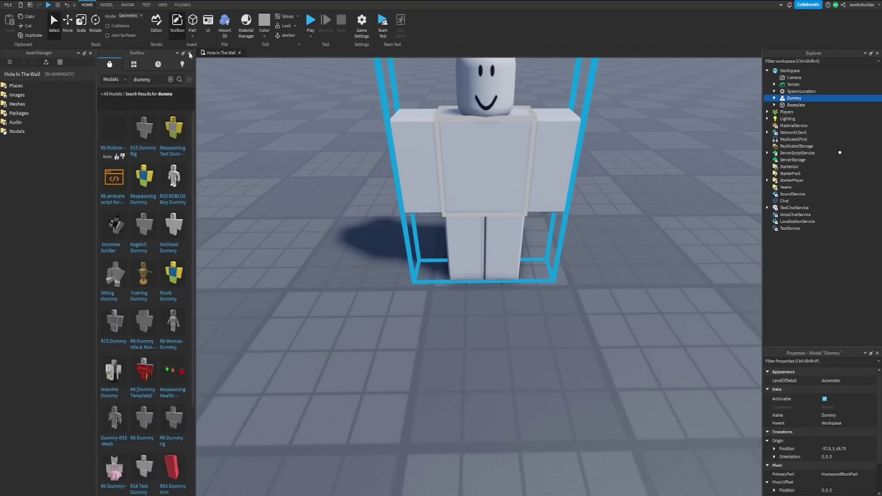
click(125, 3)
- Insert a block part beside the dummy and scale it to start the wall around the dummy's outline
scroll(357, 148, down, 4)
click(298, 182)
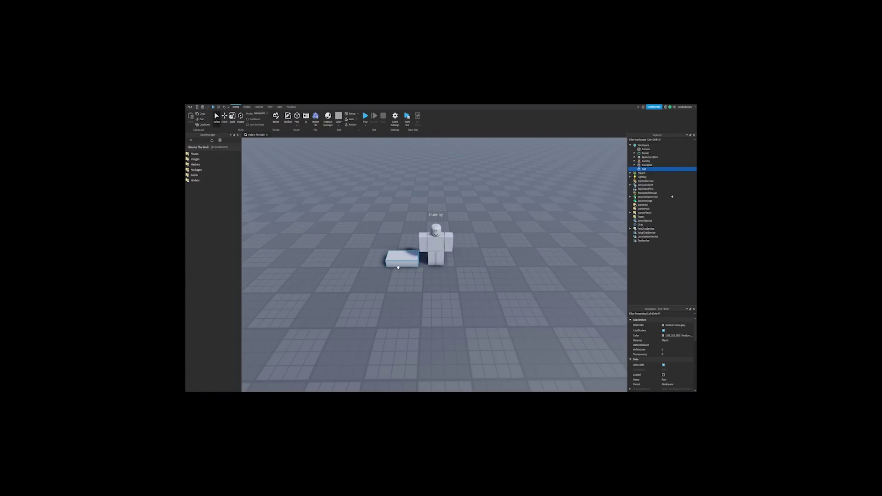
click(232, 118)
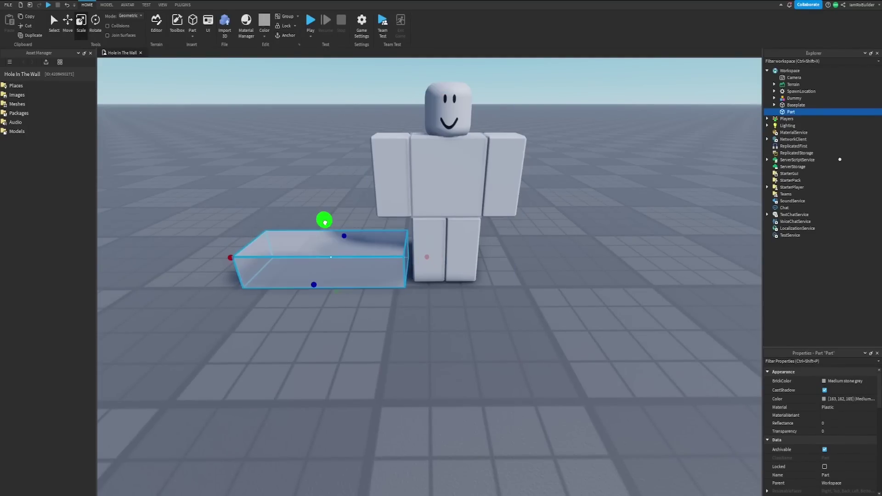
right_drag(322, 205, 321, 175)
drag(421, 259, 468, 264)
- Duplicate the four wall parts and move the copies to the opposite side of the dummy
key(ctrl+d)
key(a)
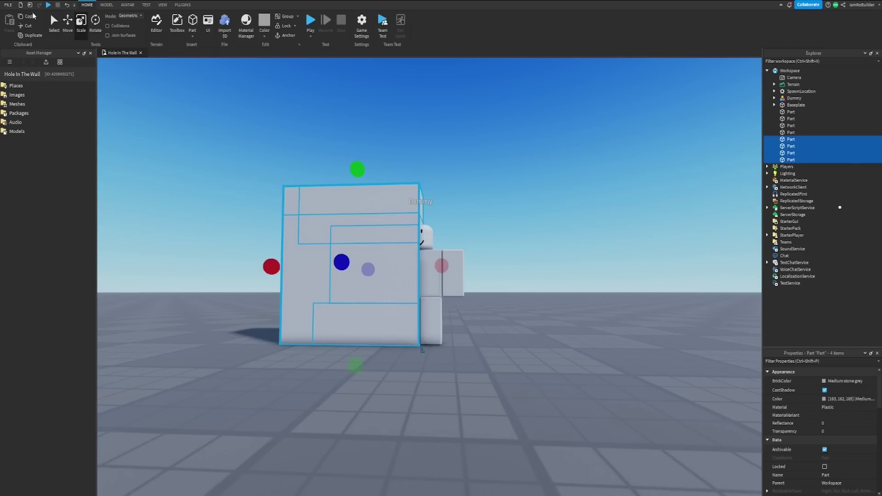
click(68, 25)
drag(407, 269, 559, 273)
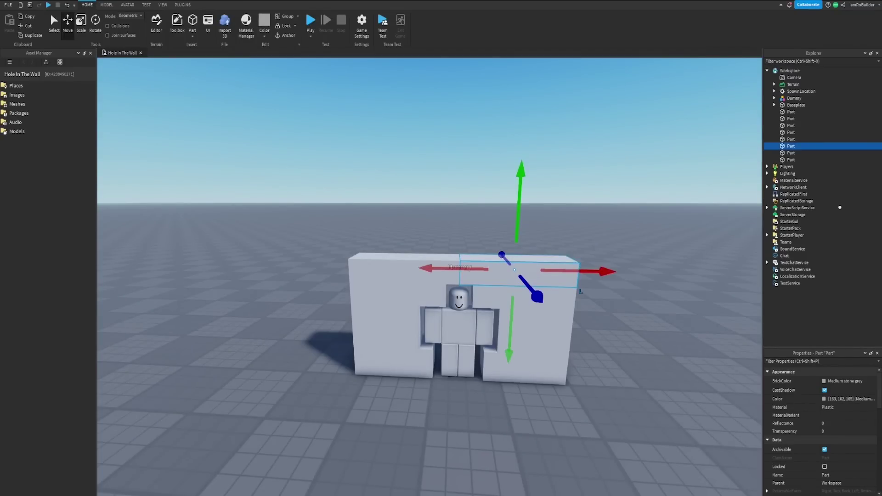
- Stretch the upper wall block across the gap above the dummy's head and move the dummy out of the wall
key(ctrl+3)
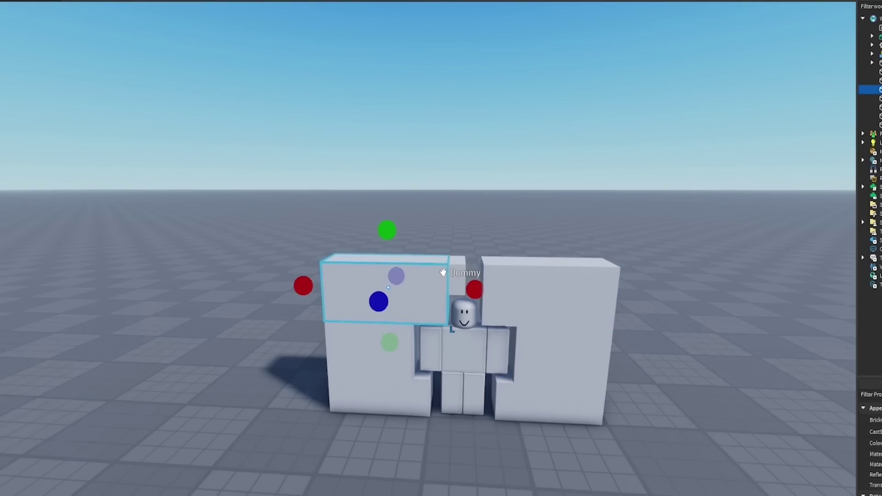
drag(456, 268, 508, 254)
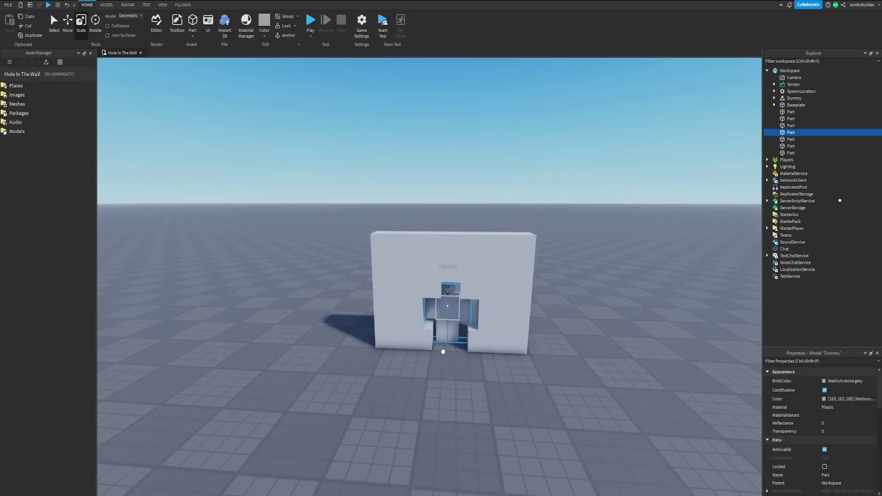
drag(442, 352, 199, 386)
click(336, 251)
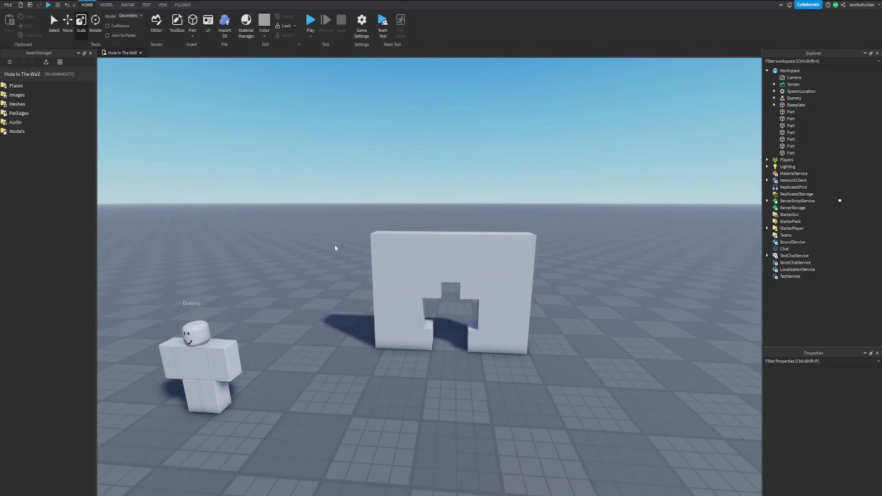
- Group all the wall parts into one model and colour it pink
drag(327, 192, 581, 373)
key(ctrl+g)
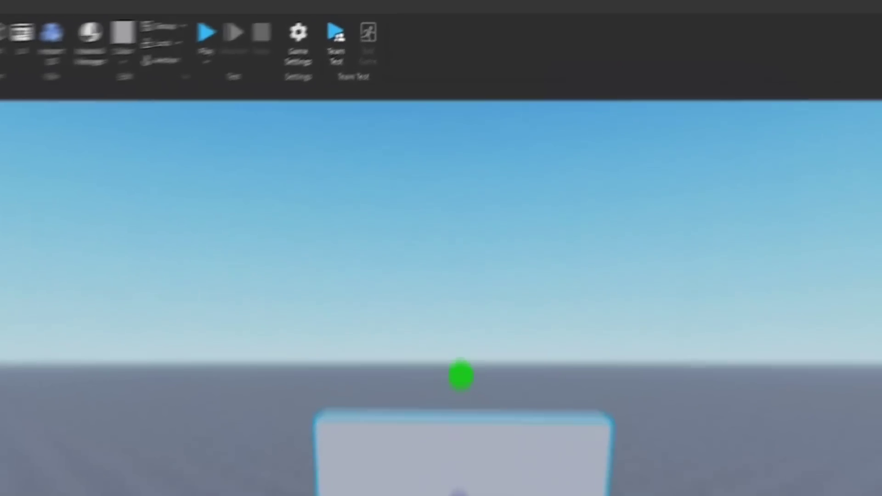
click(87, 71)
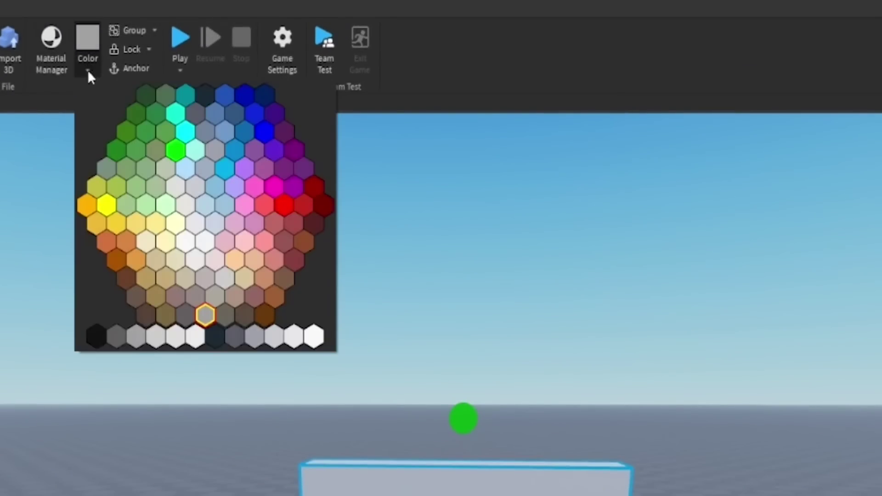
click(248, 189)
click(416, 179)
- Move the dummy in front of the pink wall
drag(507, 270, 494, 311)
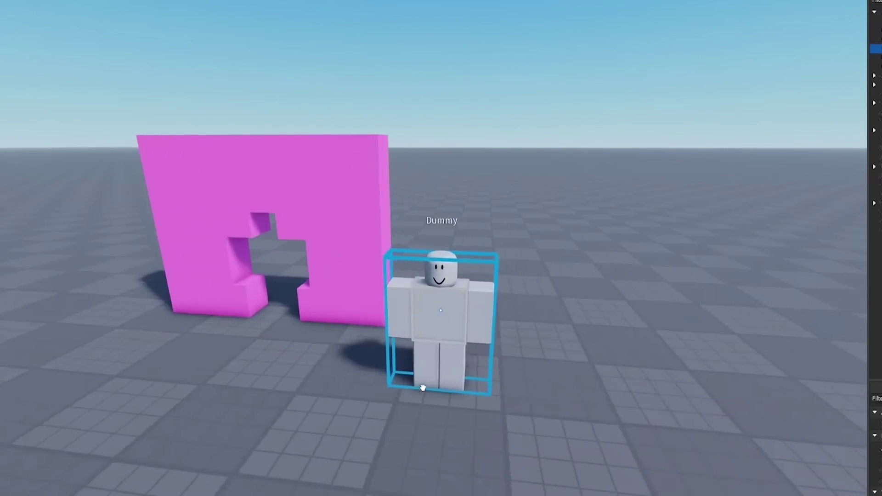
key(d)
drag(423, 387, 276, 367)
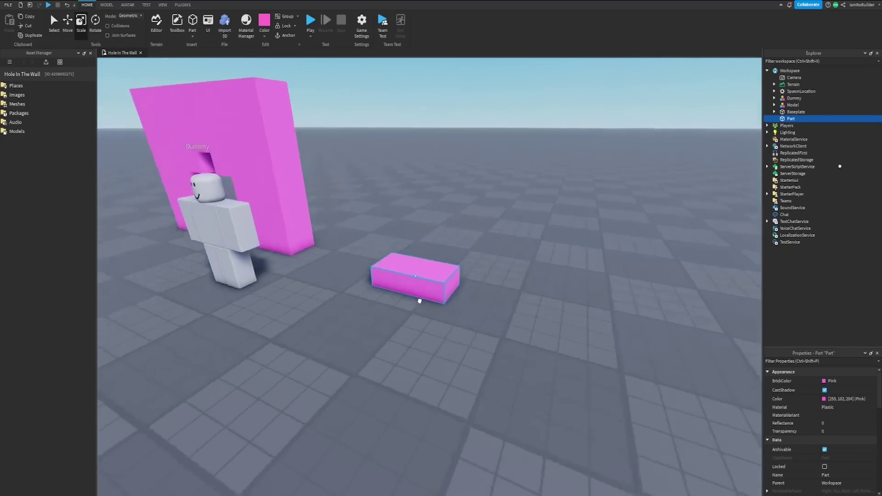
- Place the new pink block beside the first wall and scale it into a solid wall of about 12.5 × 9 × 2 studs
scroll(420, 301, up, 5)
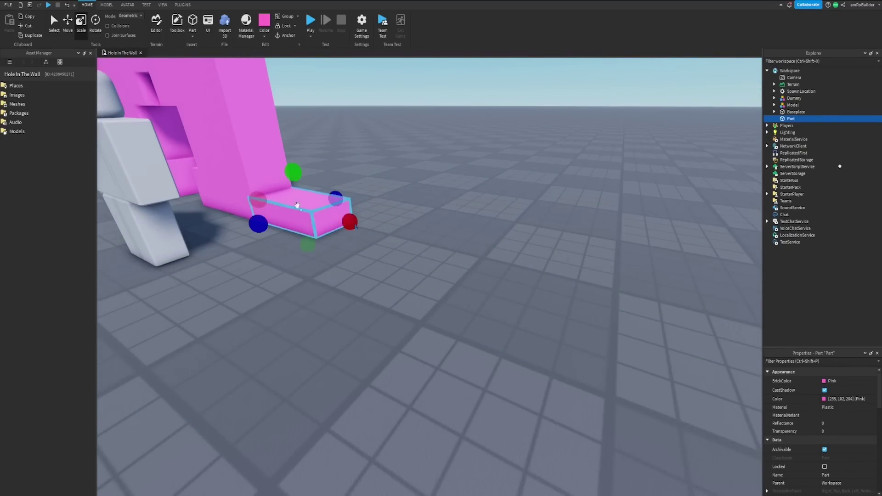
scroll(297, 155, down, 3)
drag(292, 172, 302, 73)
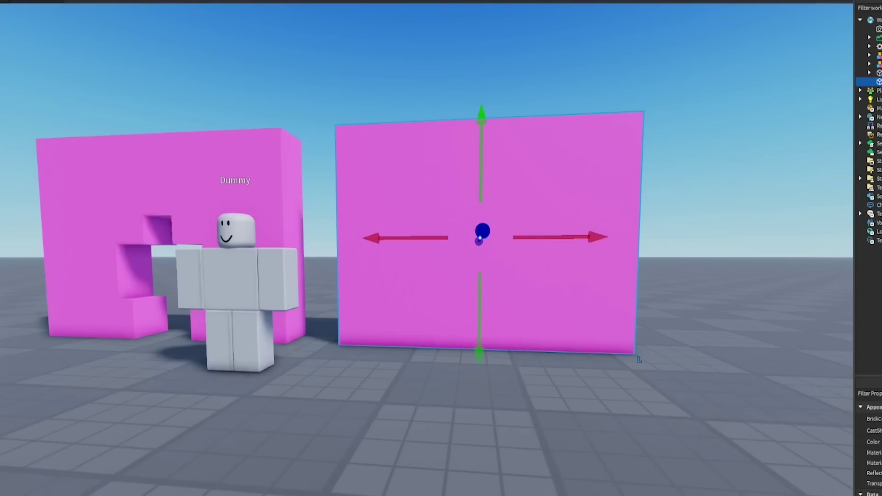
- Insert a sphere, position it at -70.75, 5, 55.25 in the middle of the solid wall, and enlarge it
click(192, 32)
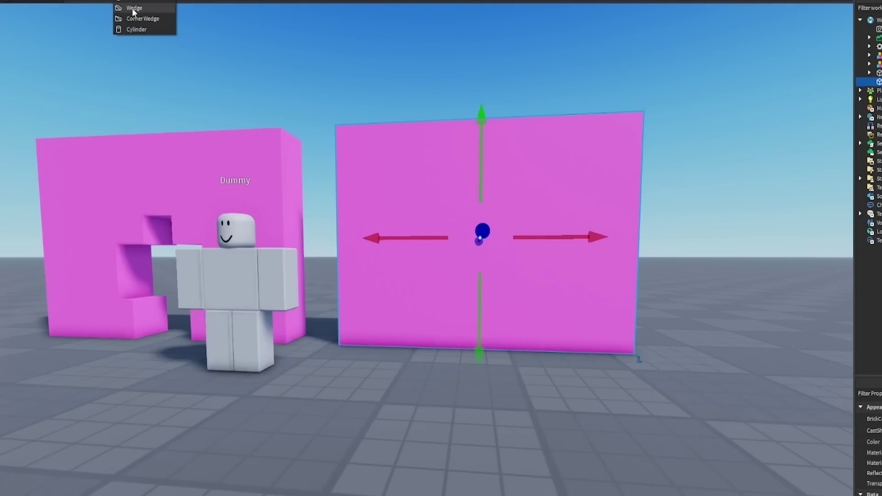
click(136, 1)
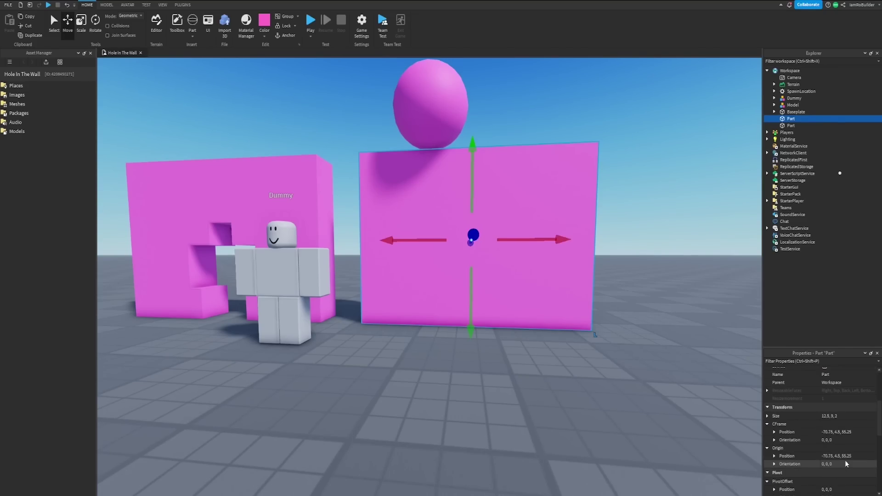
click(845, 456)
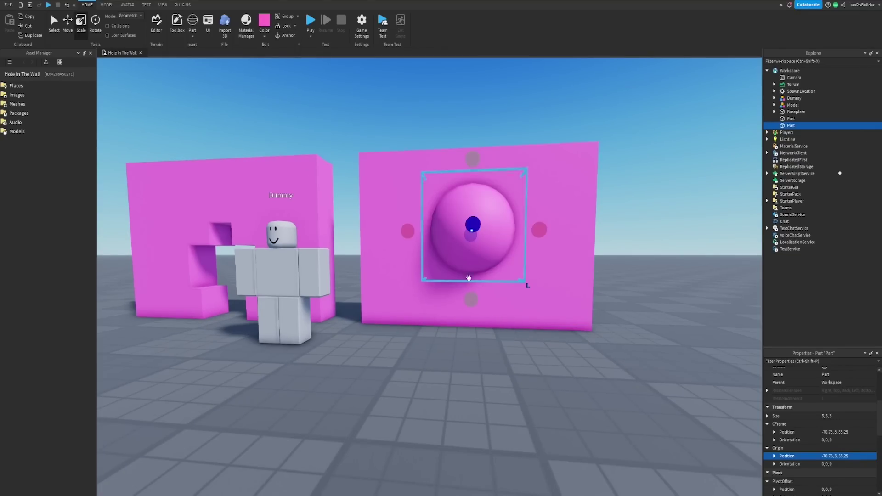
drag(469, 278, 469, 321)
- Negate the sphere and union it with the solid wall to cut a round hole through it
click(106, 5)
click(357, 23)
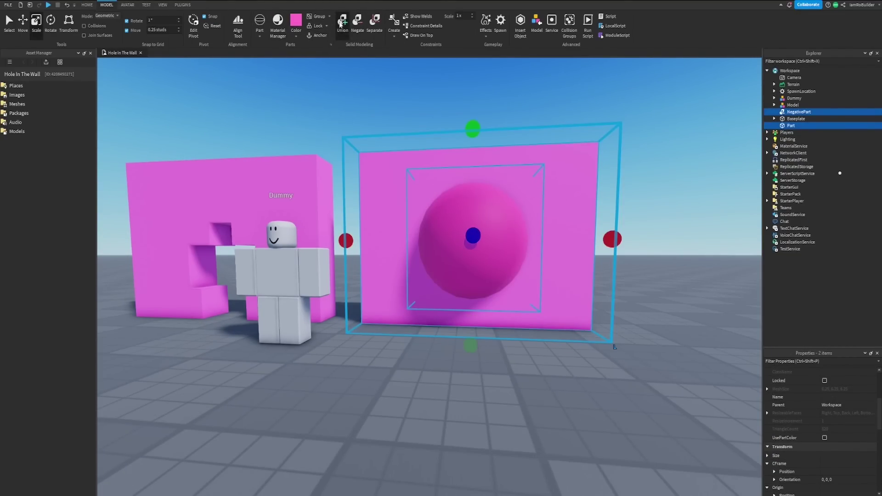
click(342, 23)
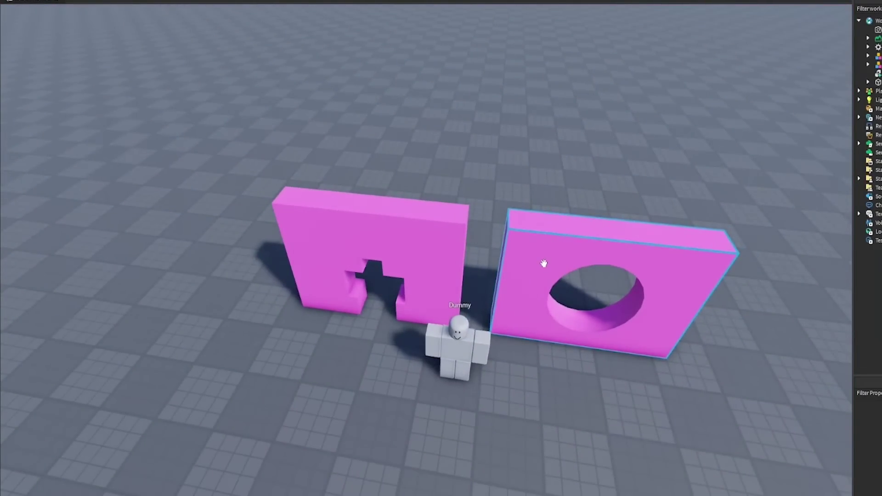
scroll(531, 258, down, 2)
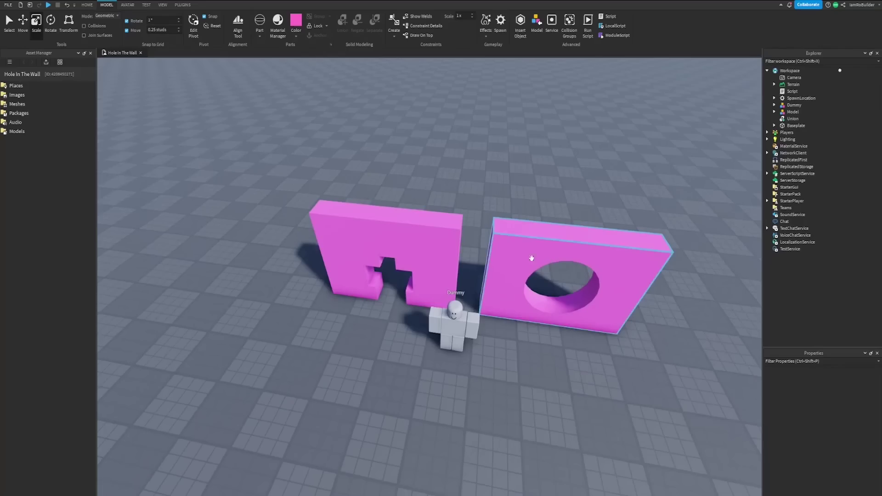
click(676, 168)
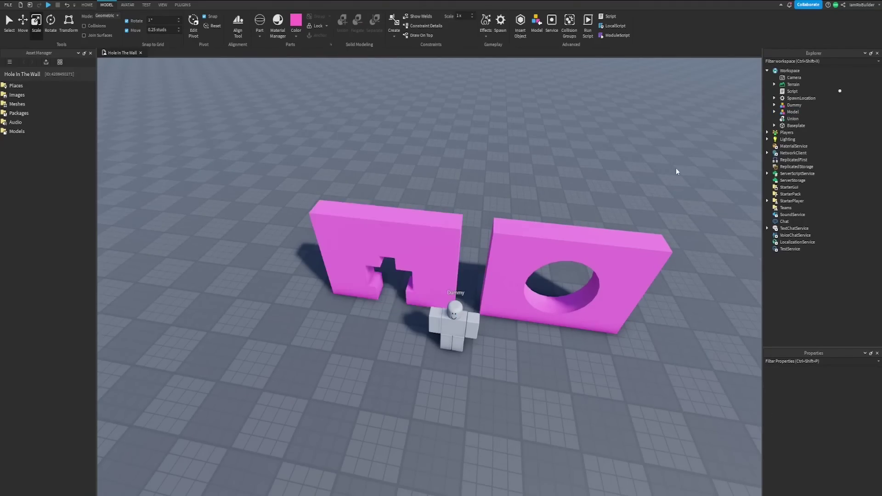
- Widen the wall with the character-shaped cut-out by extending the block beside the hole outward
right_drag(676, 168, 676, 168)
click(526, 154)
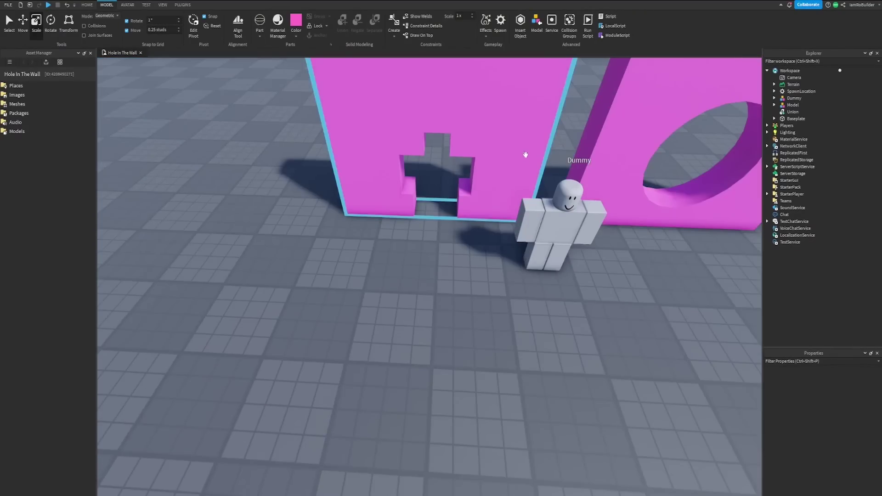
scroll(529, 163, down, 3)
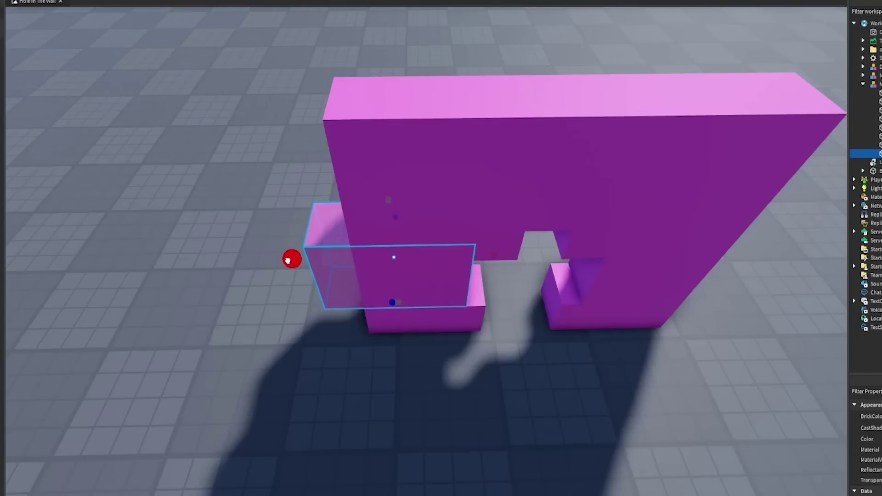
drag(492, 253, 398, 259)
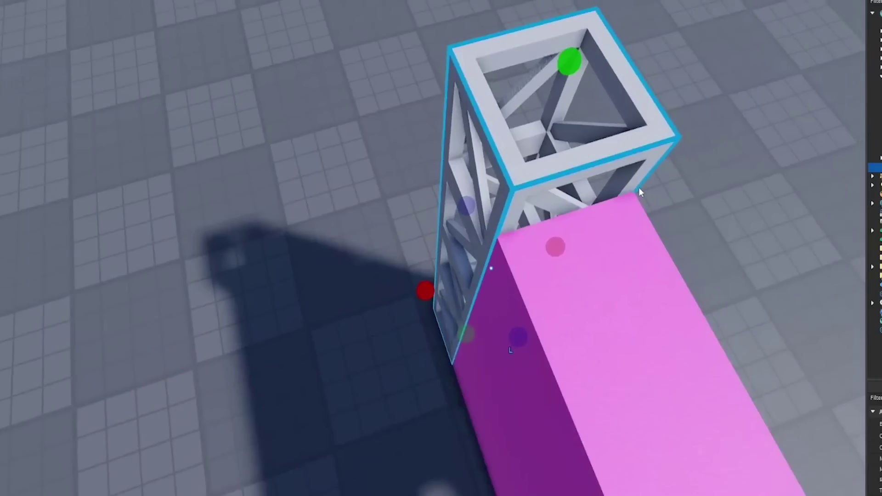
- Scale the truss at the end of the wall so it rises slightly above the wall's top edge
scroll(639, 188, down, 5)
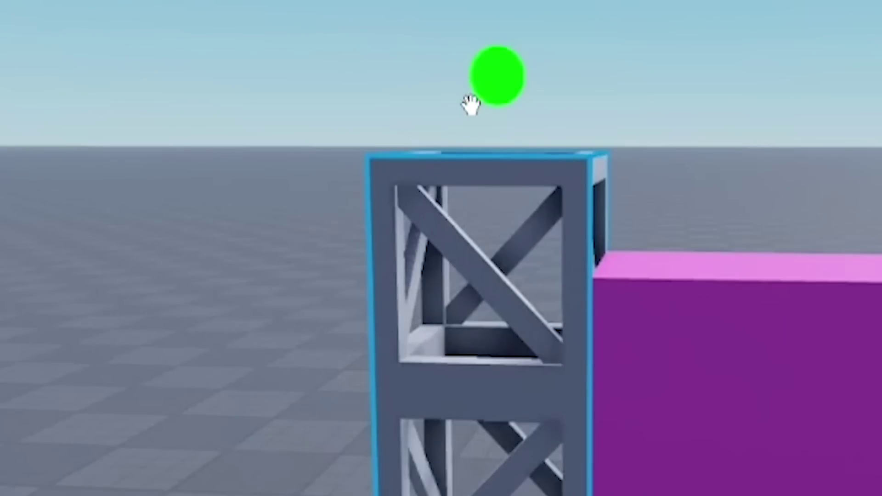
drag(363, 235, 365, 234)
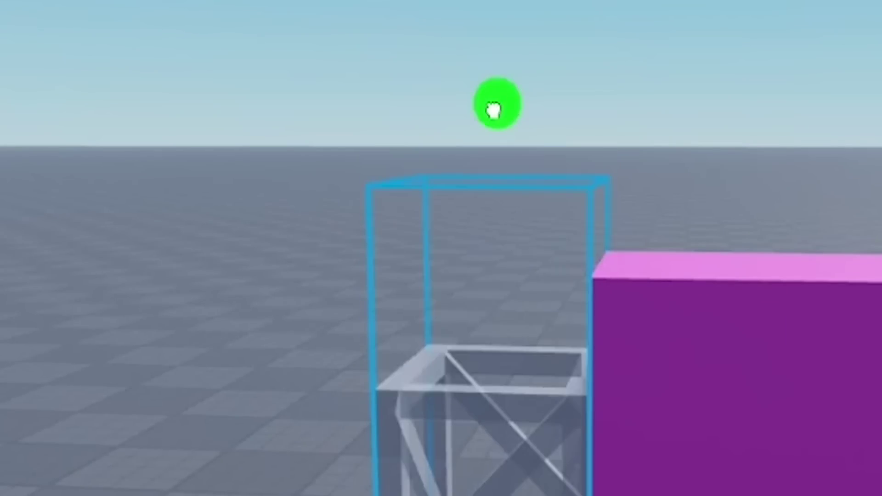
right_drag(488, 234, 488, 235)
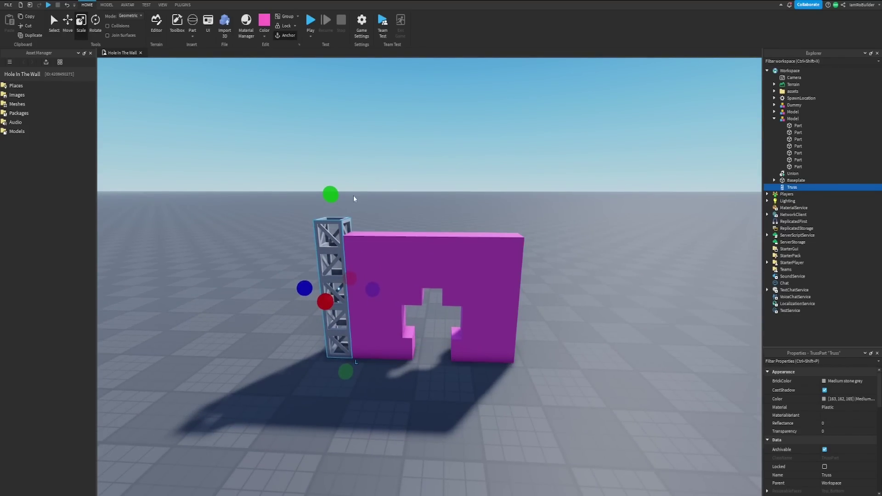
- Duplicate the truss, place the copy against the wall's opposite end, and colour both trusses near-black
key(ctrl+d)
click(67, 20)
drag(390, 290, 531, 292)
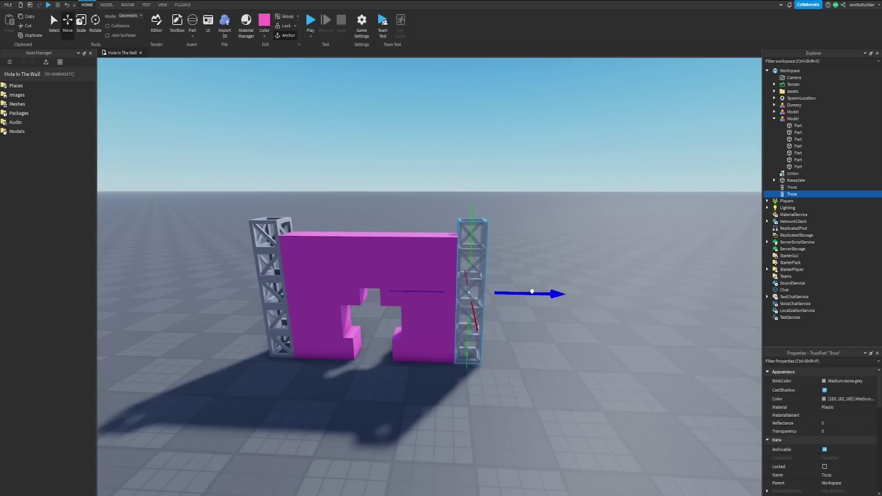
shift+click(266, 221)
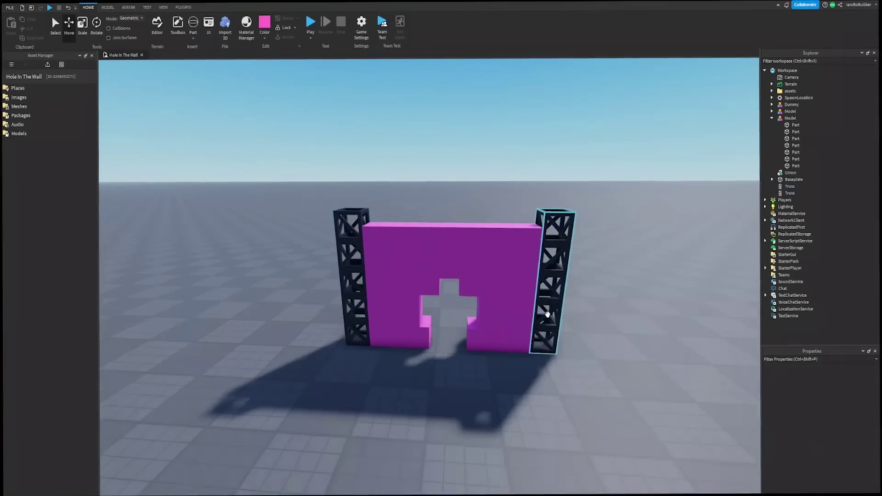
- Duplicate the wall's upper block and shape the copy into a thin New Yeller strip along the wall's top, level with the trusses
click(528, 291)
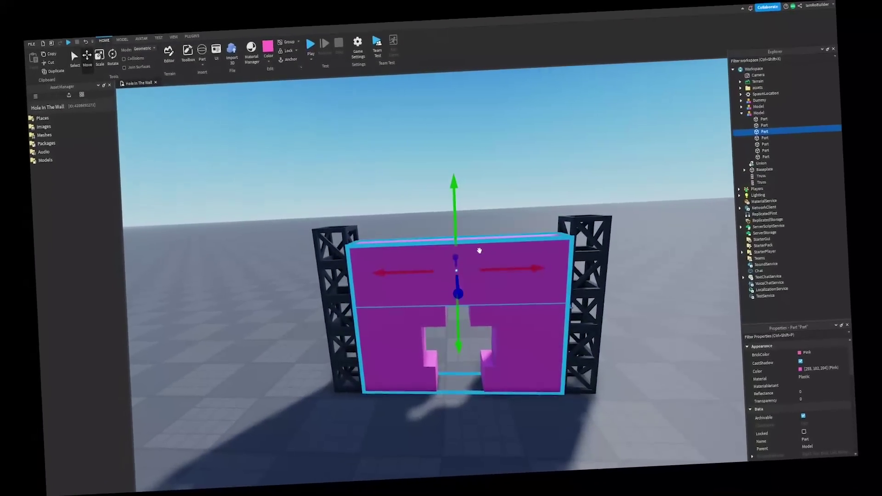
key(ctrl+d)
drag(455, 222, 456, 208)
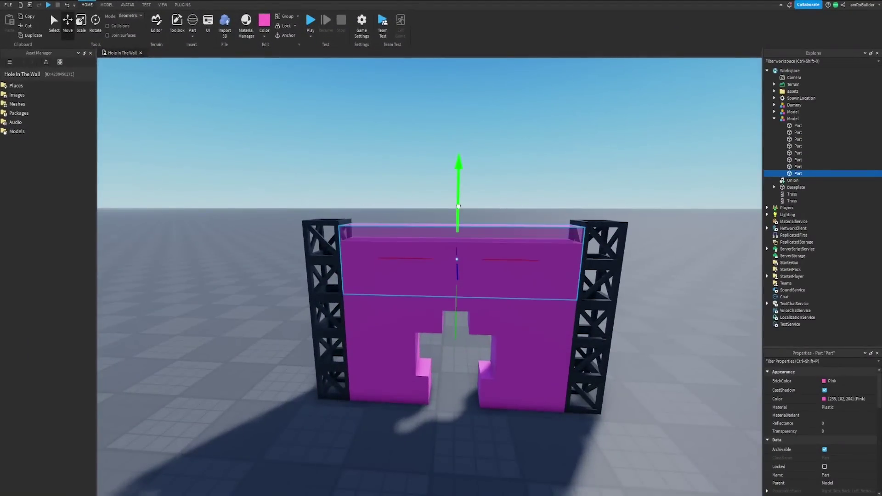
click(81, 20)
drag(456, 305, 467, 262)
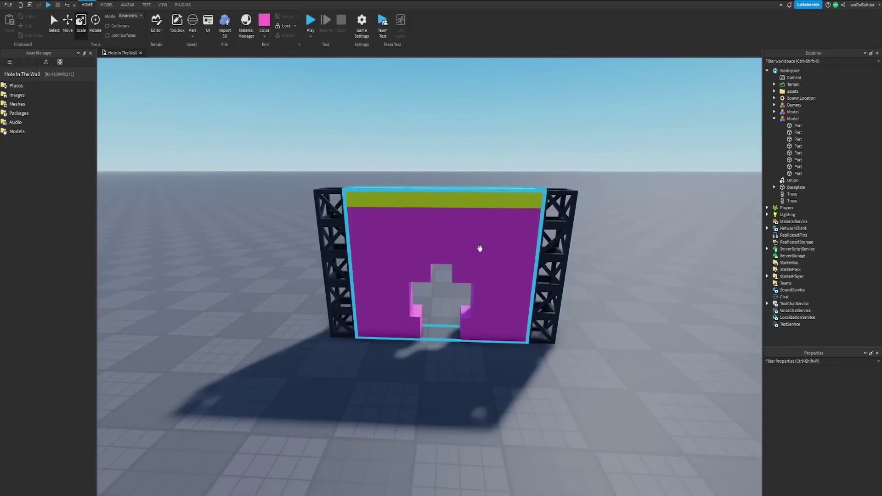
- Duplicate the yellow top strip and scale the copy into a long, flat runway on the ground in front of the wall
key(ctrl+d)
drag(443, 231, 441, 352)
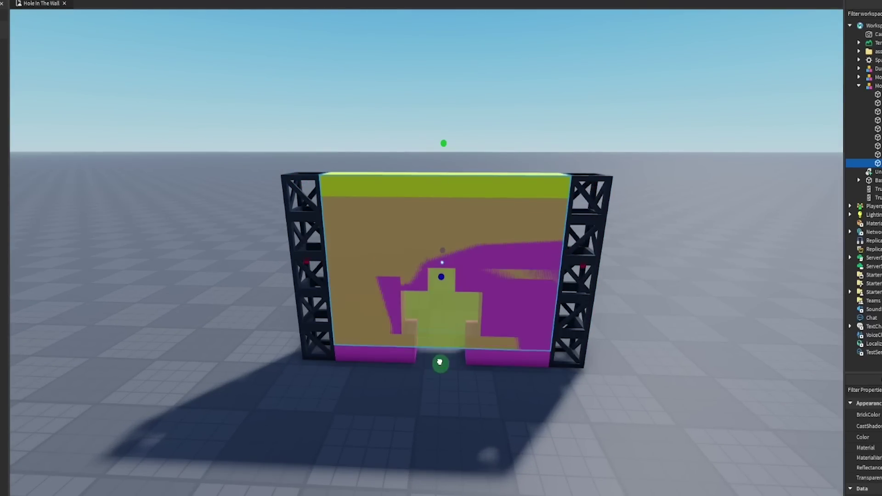
drag(446, 148, 455, 337)
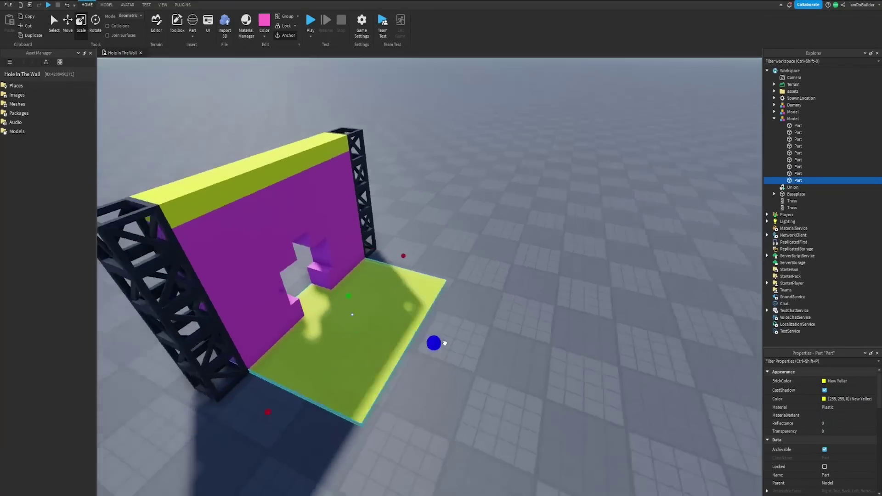
drag(440, 342, 594, 390)
scroll(451, 323, up, 4)
right_drag(451, 323, 446, 325)
scroll(447, 325, down, 5)
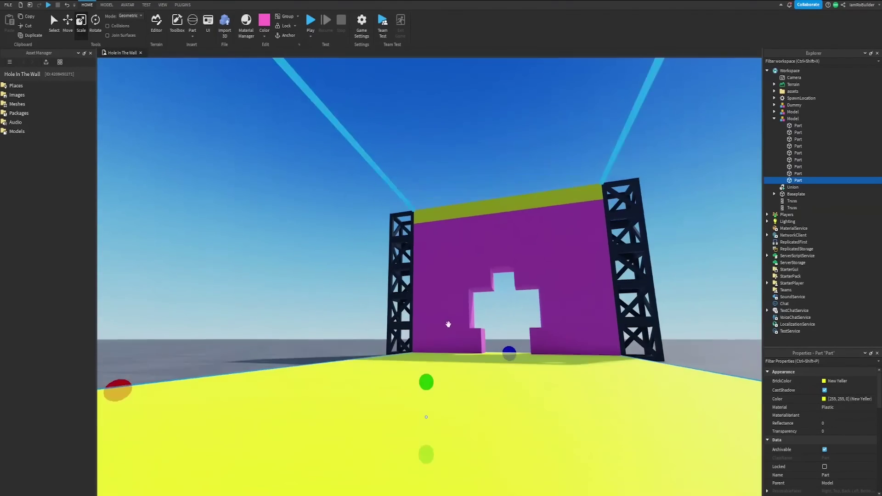
- Move the yellow runway part out of the wall model so it sits directly under Workspace
click(448, 295)
scroll(461, 260, up, 4)
right_drag(460, 260, 461, 263)
scroll(461, 263, down, 5)
click(432, 357)
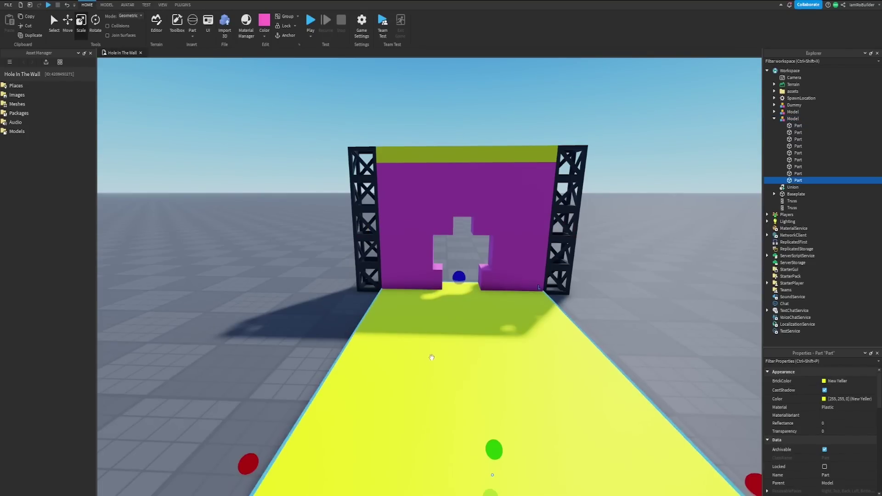
click(500, 244)
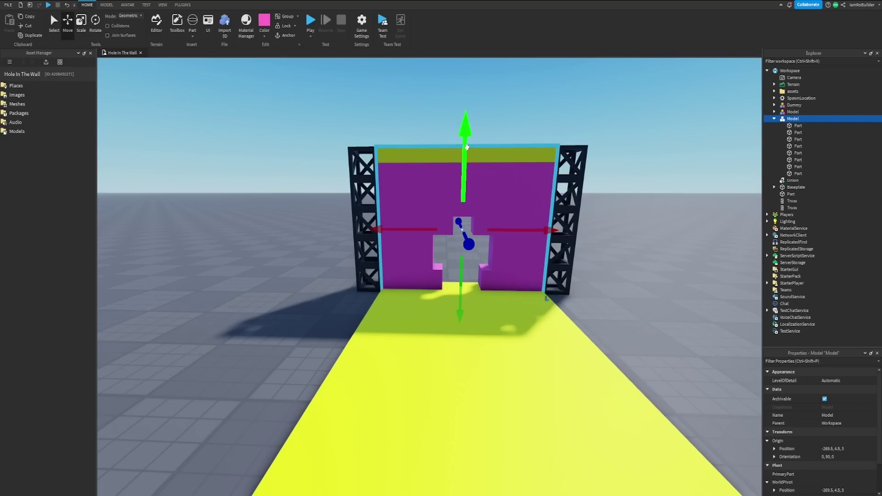
click(338, 203)
right_drag(338, 203, 338, 214)
scroll(338, 203, down, 2)
click(377, 196)
ctrl+click(532, 170)
click(491, 147)
- Duplicate the wall's lower pink block, move the copy onto the foot of the adjacent truss, and shorten it to the truss's width
key(w)
right_drag(523, 263, 524, 263)
alt+click(443, 294)
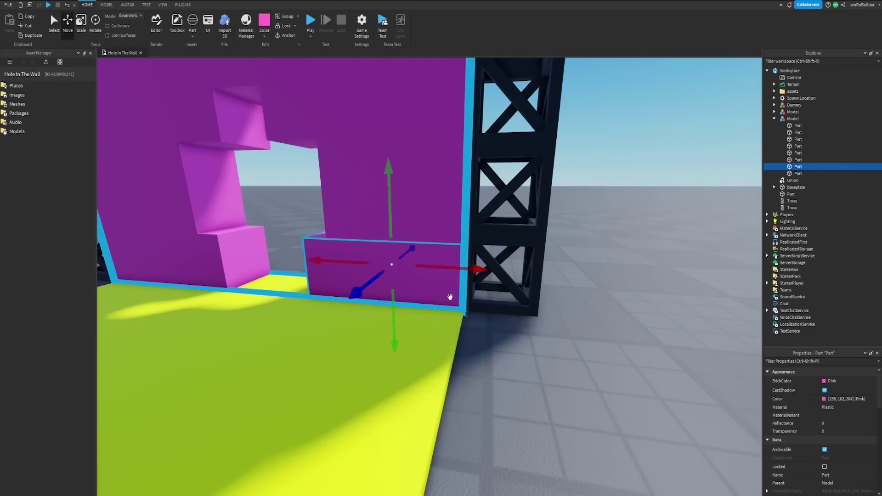
key(ctrl+d)
drag(460, 271, 538, 268)
key(ctrl+3)
drag(358, 262, 445, 268)
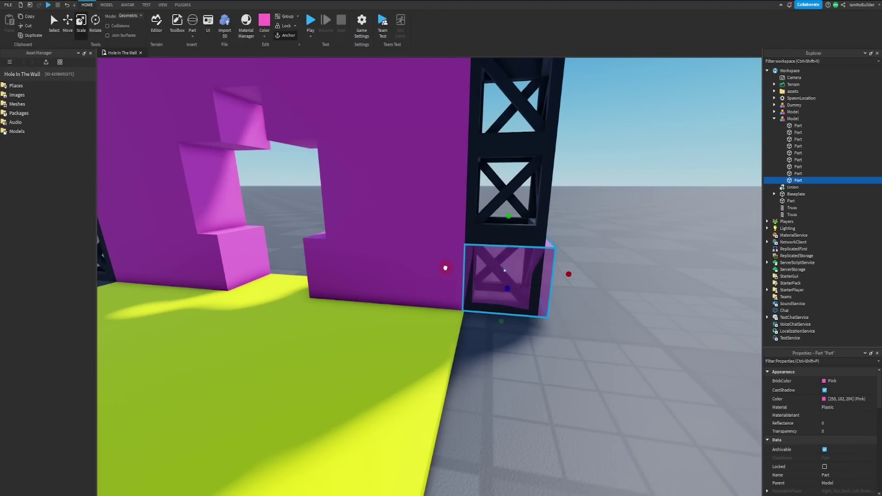
- Adjust the pink base block's sides and underside so it encloses the foot of the truss
key(d)
right_drag(541, 244, 541, 243)
drag(475, 251, 461, 250)
key(a)
right_drag(502, 256, 502, 257)
drag(571, 262, 572, 266)
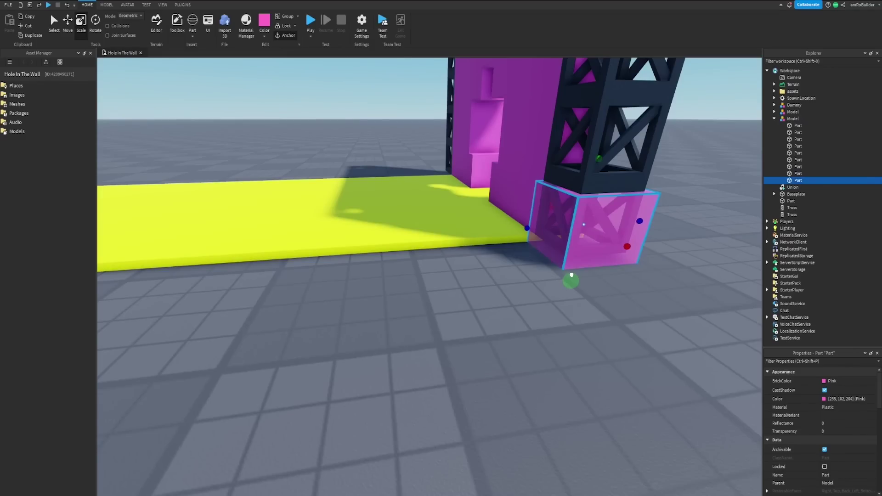
- Set the truss base block's BrickColor to New Yeller and the runway's BrickColor to Persimmon
right_drag(571, 275, 444, 310)
click(838, 381)
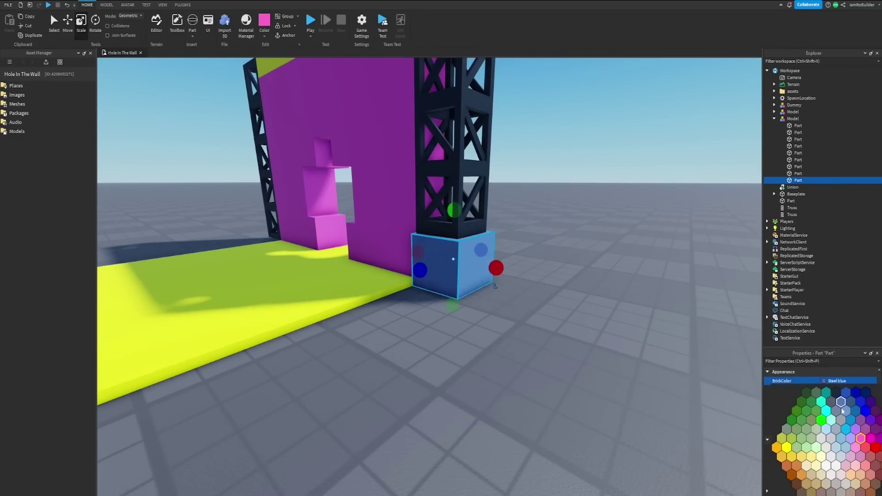
click(786, 448)
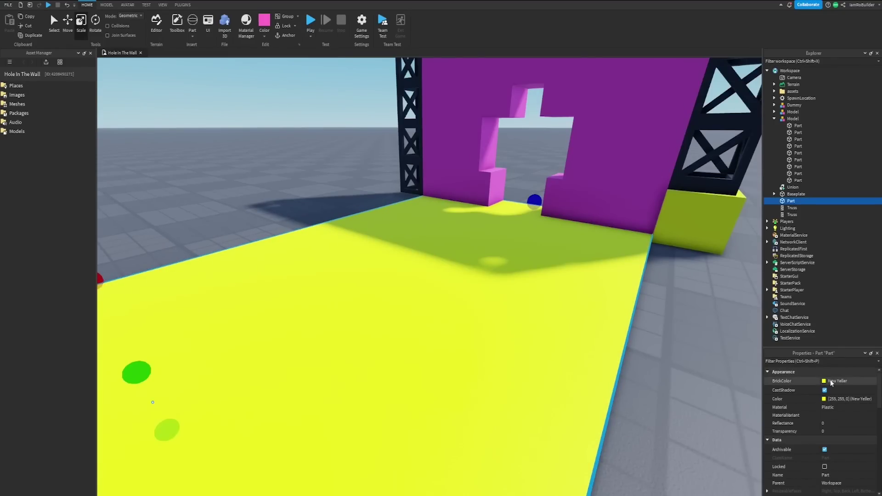
click(831, 382)
click(864, 449)
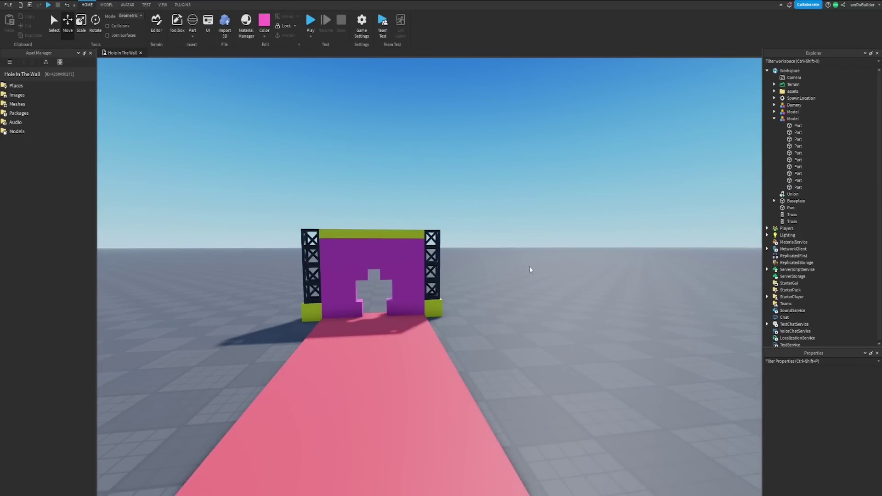
- Group the wall model and both trusses into one model
right_drag(529, 266, 498, 268)
scroll(497, 268, down, 3)
click(534, 168)
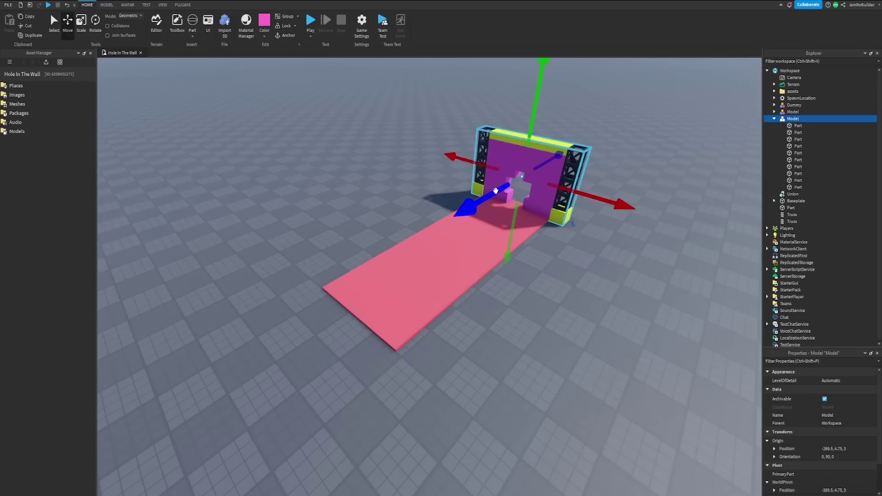
drag(486, 195, 444, 214)
key(ctrl+z)
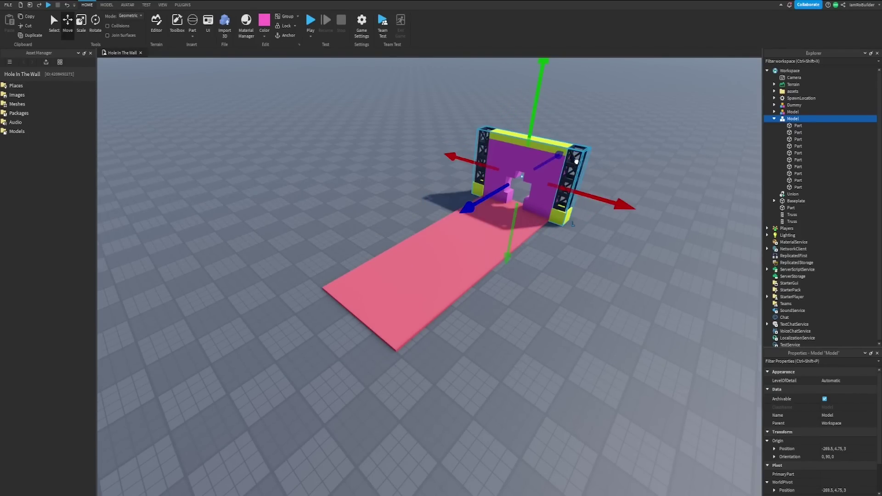
key(ctrl+g)
ctrl+click(537, 159)
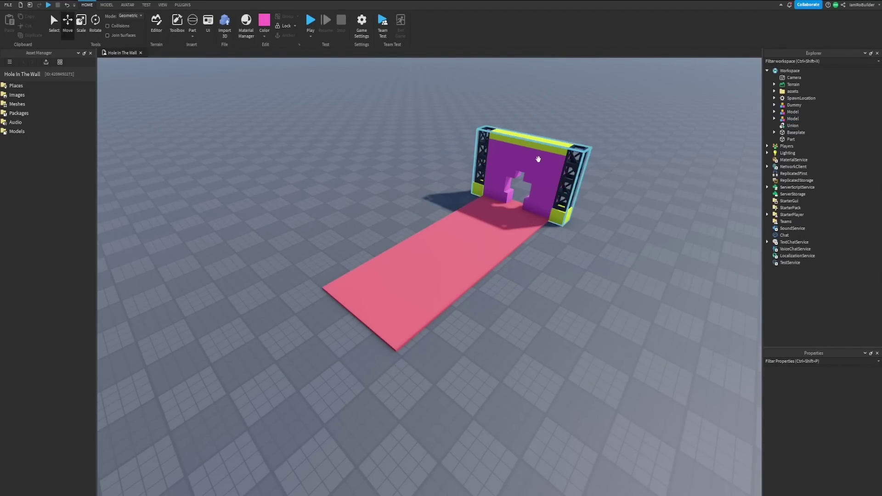
- Try sliding the grouped wall along the runway, and undo the move
click(537, 160)
drag(495, 188, 470, 174)
key(ctrl+z)
- Duplicate the Persimmon runway and resize the parts into a short strip at the far end and a long section up to the wall
click(523, 287)
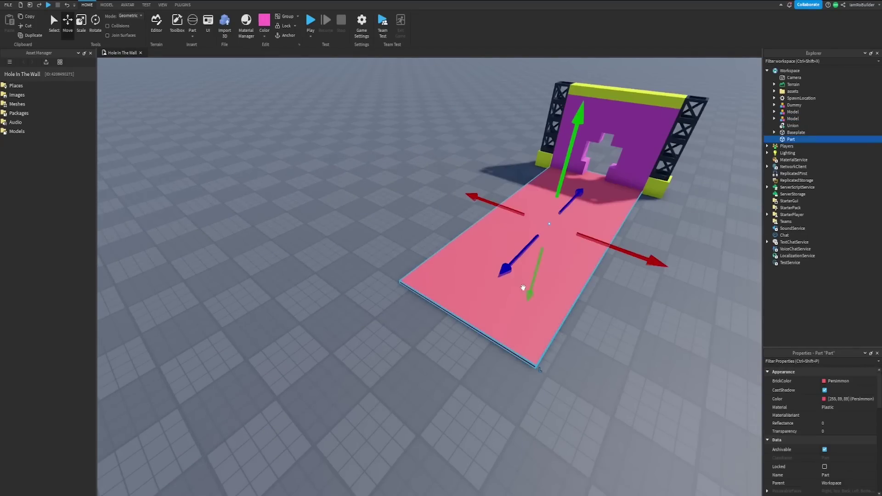
right_drag(517, 269, 506, 267)
key(s)
key(d)
click(81, 24)
click(501, 332)
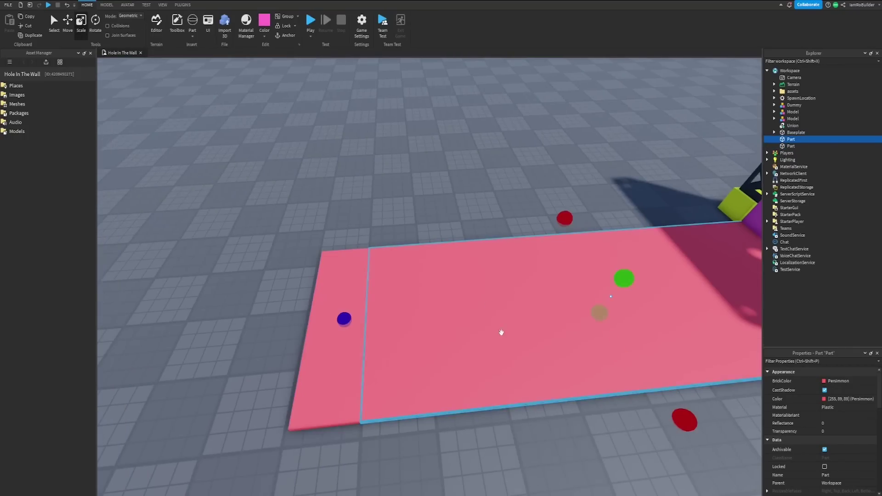
- Set the long runway section's BrickColor to Fossil and extend the Persimmon end strip outward
click(841, 384)
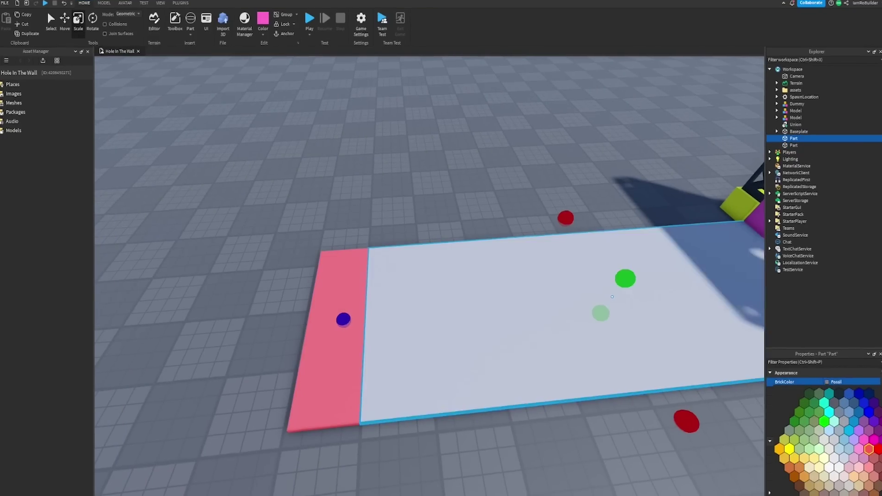
click(314, 406)
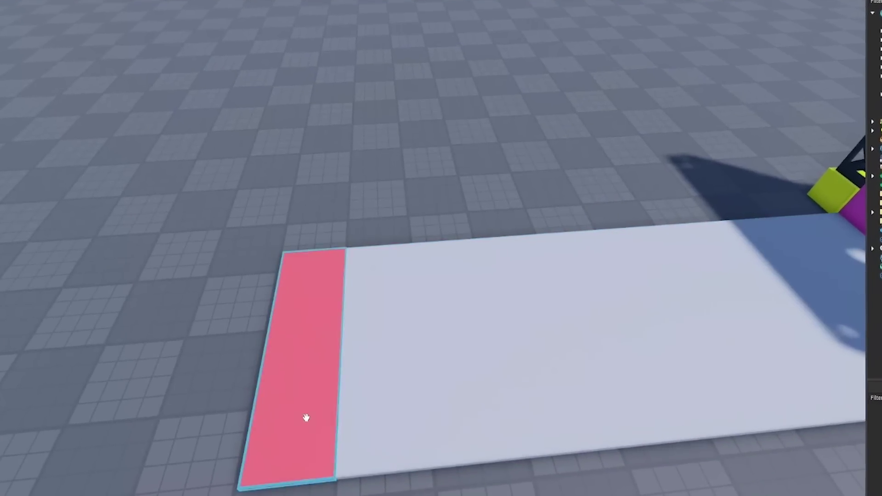
drag(240, 343, 207, 348)
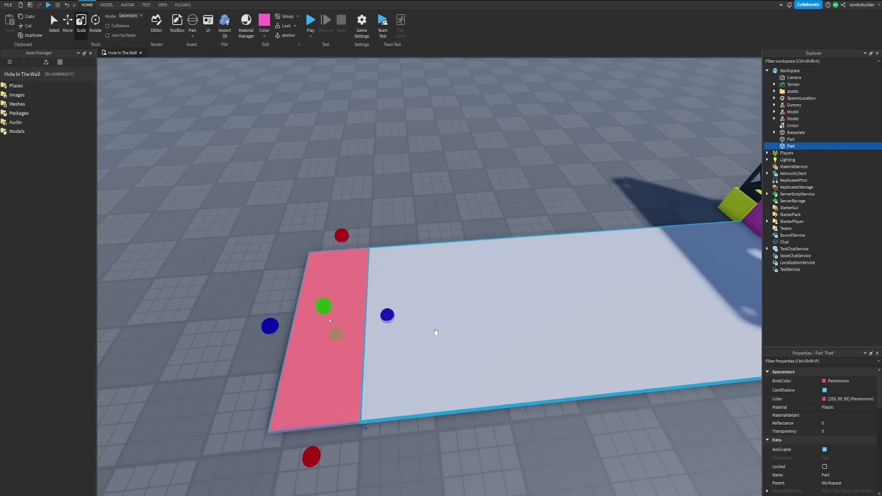
- Duplicate the Persimmon strip into a larger bright blue platform beyond it, and set the long runway section's BrickColor to Smoky grey
key(ctrl+d)
key(a)
drag(383, 353, 157, 370)
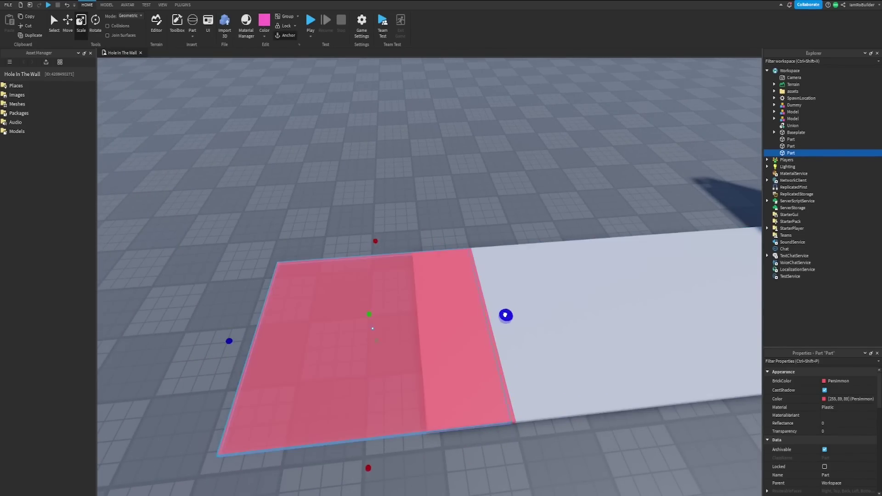
drag(440, 320, 442, 319)
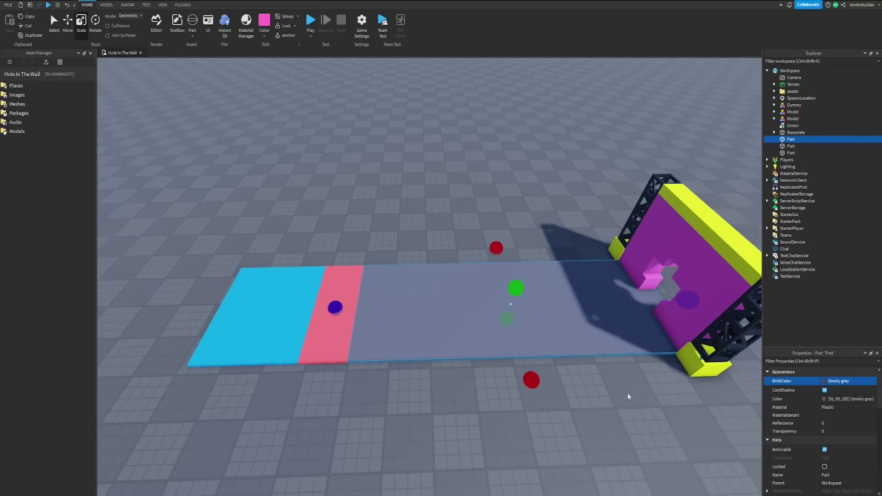
click(376, 210)
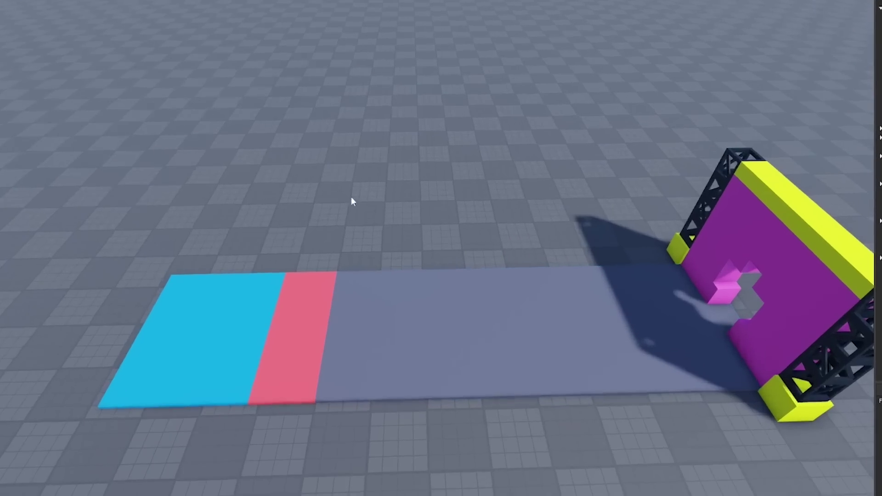
scroll(385, 218, up, 3)
right_drag(377, 210, 381, 228)
scroll(381, 228, down, 2)
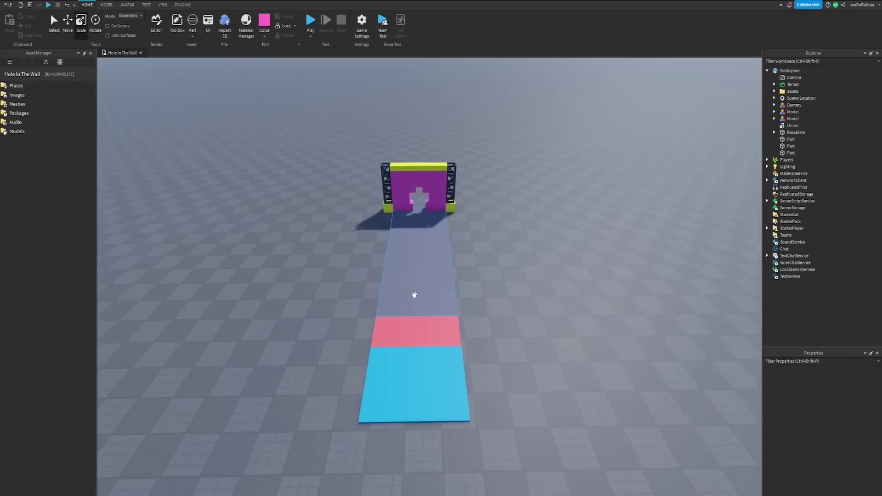
scroll(414, 282, up, 3)
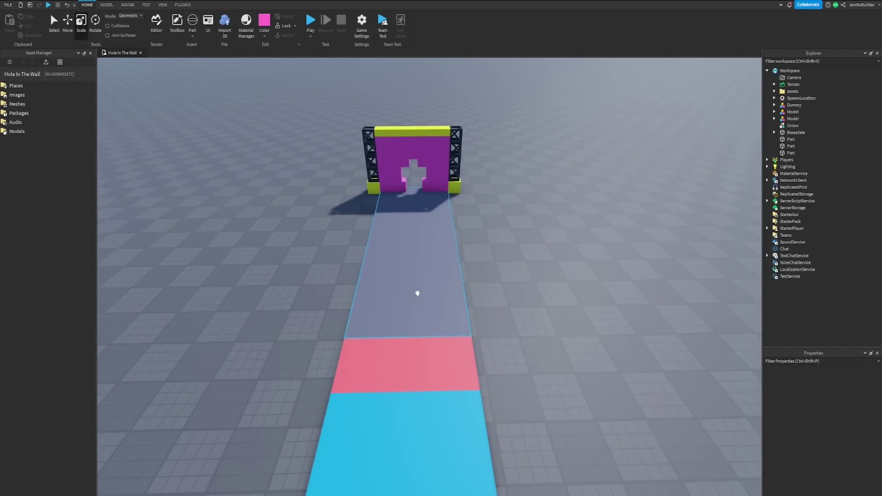
- Add a dark dashed centre line along the long runway section and set that section's BrickColor to Bright yellow
click(417, 292)
scroll(436, 292, up, 3)
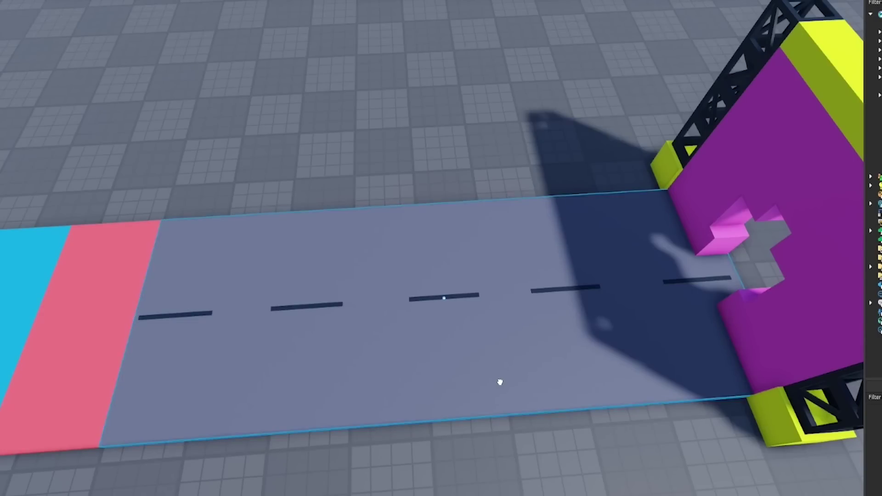
click(499, 382)
key(a)
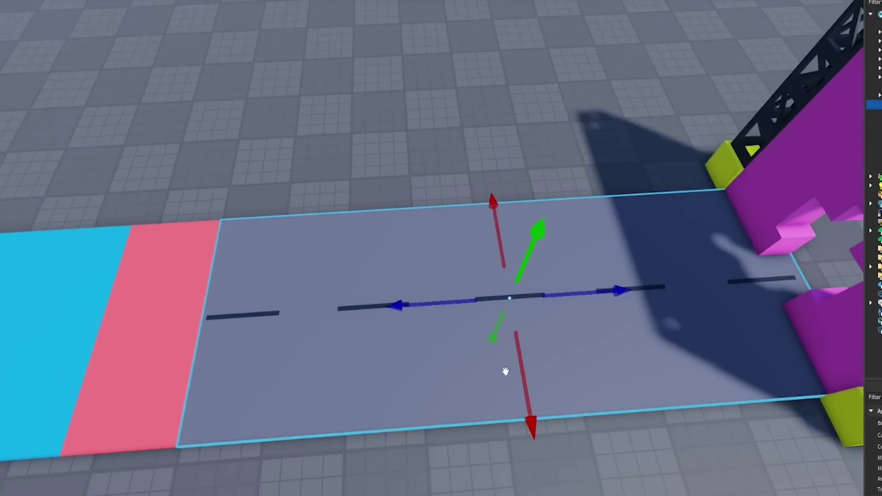
click(875, 423)
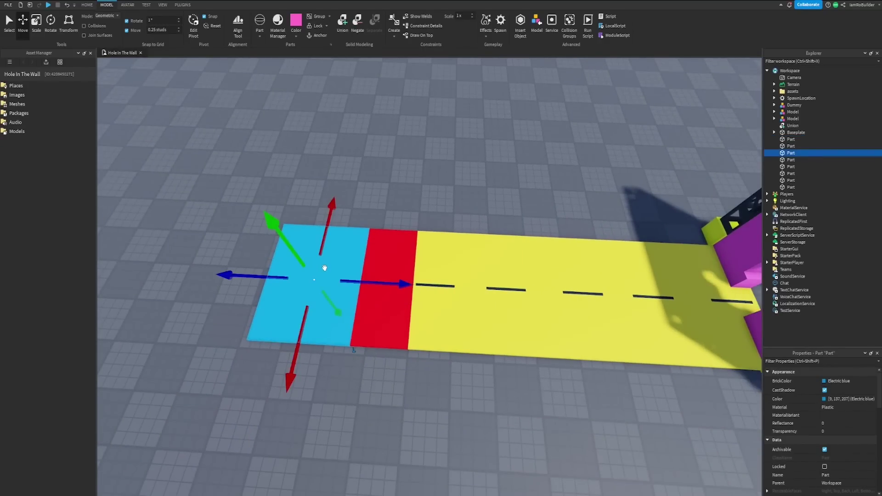
click(415, 221)
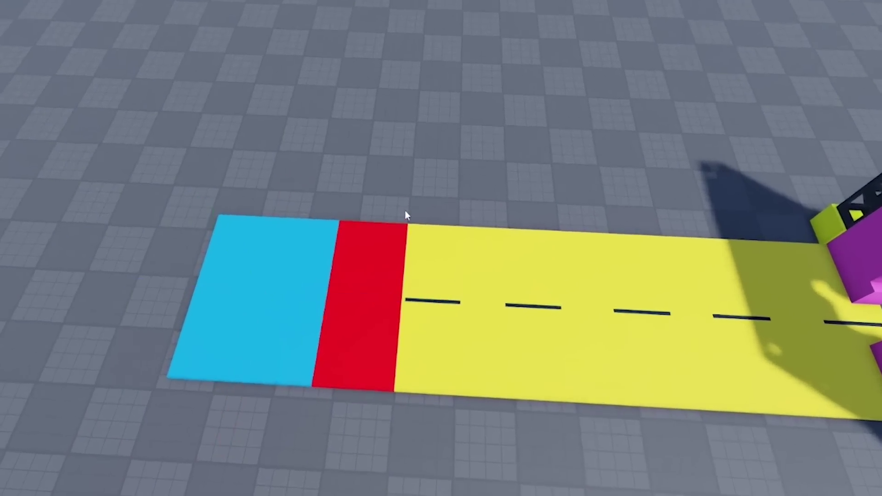
right_drag(415, 221, 441, 214)
click(367, 304)
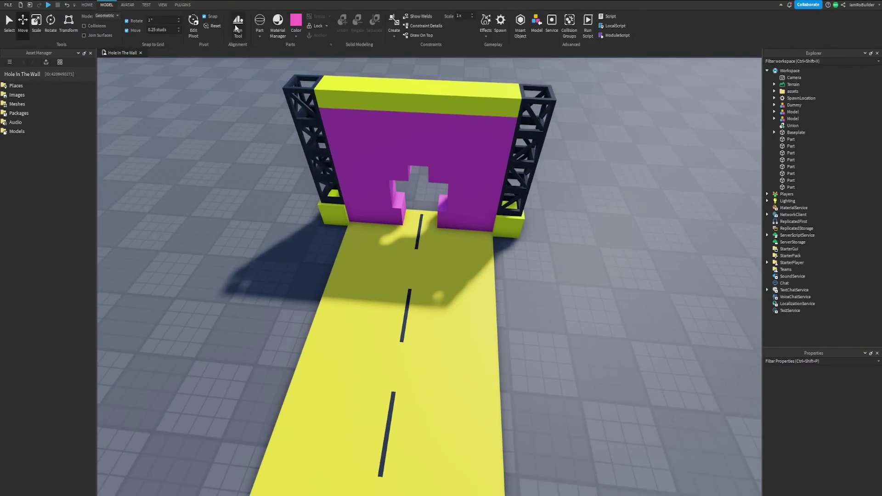
- Insert a part in front of the truss-framed wall, scale it to cover the whole wall, and recolour it blue
click(425, 271)
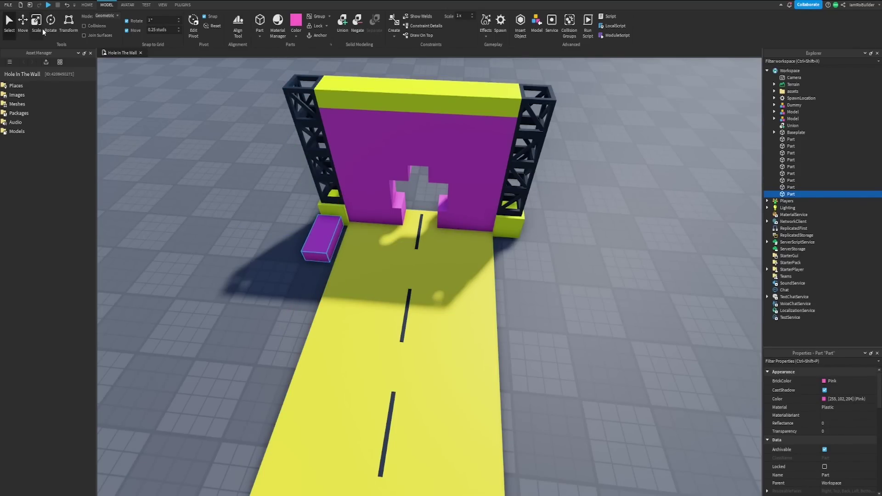
drag(553, 232, 557, 232)
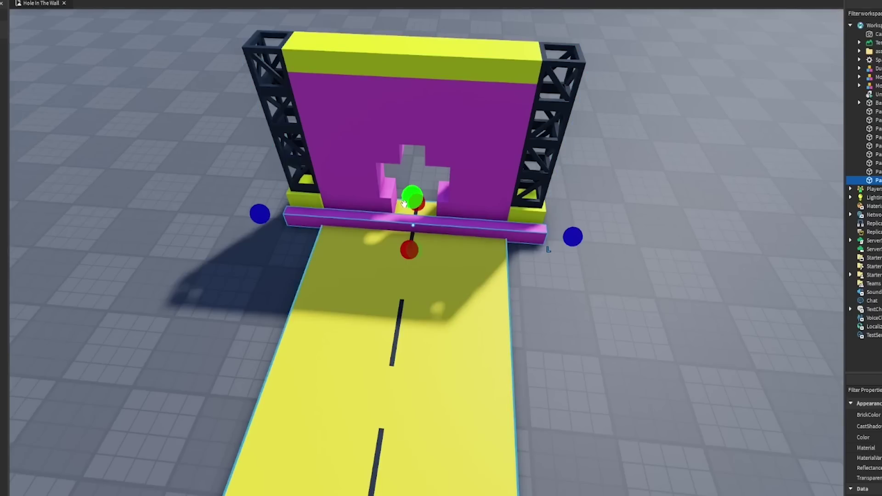
drag(418, 206, 387, 111)
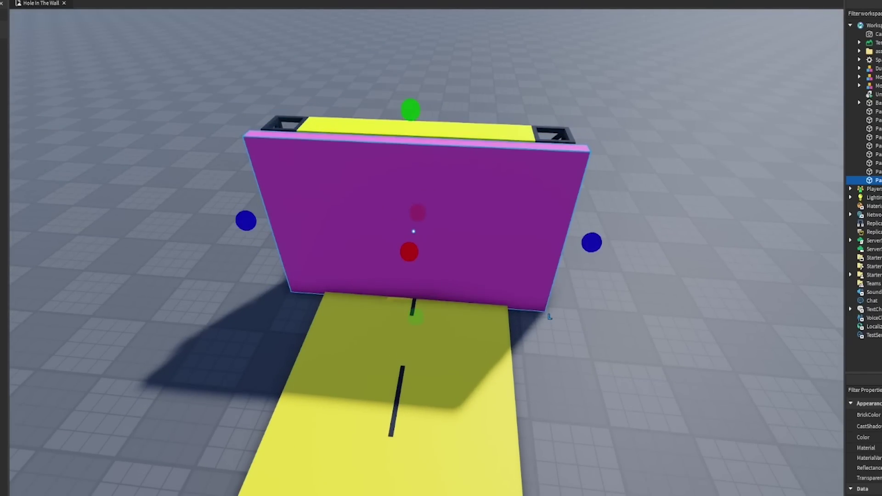
click(868, 415)
click(881, 463)
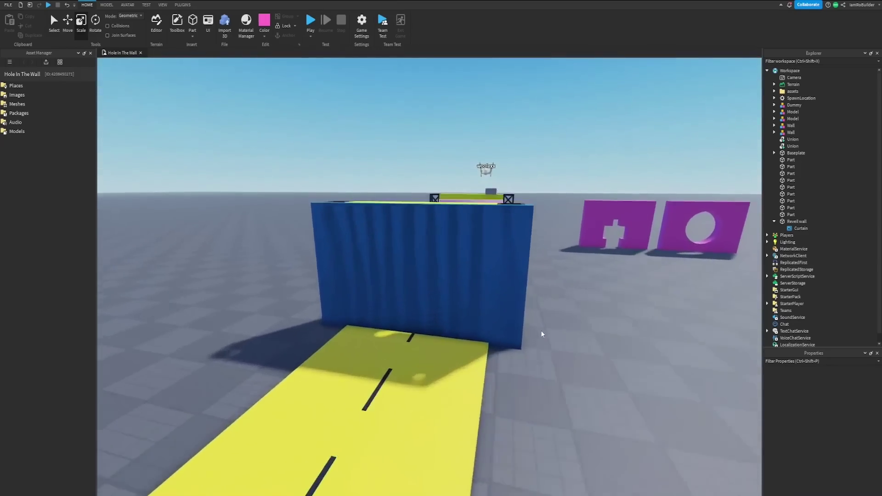
- Examine the curtained wall, the runway and the spare cut-out walls from several sides and from above
key(d)
right_drag(541, 331, 541, 331)
key(s)
key(w)
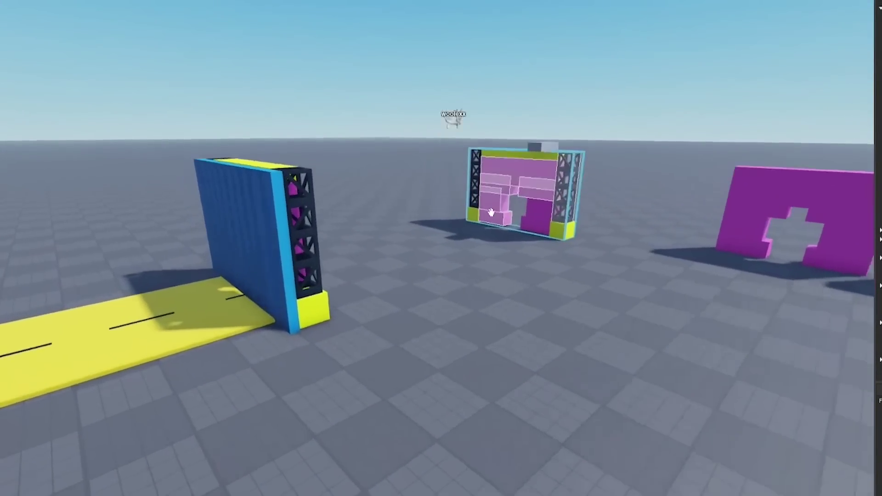
key(w)
right_drag(505, 203, 502, 208)
key(s)
key(w)
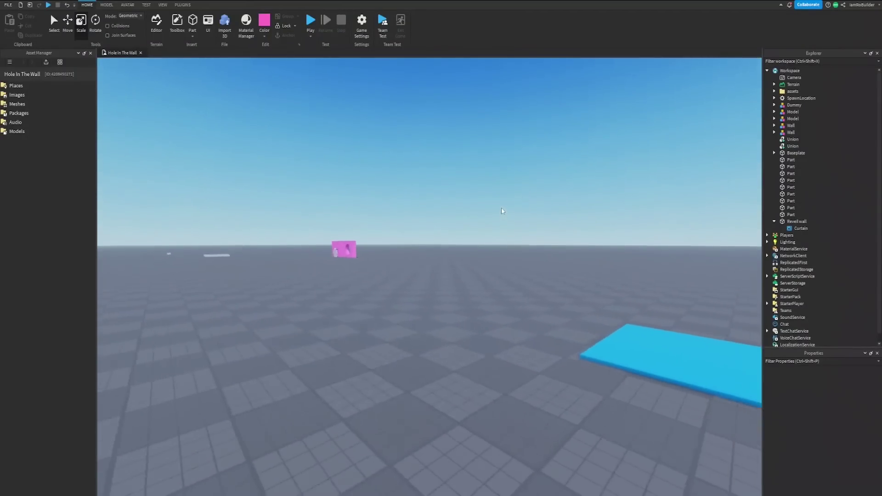
key(w)
key(a)
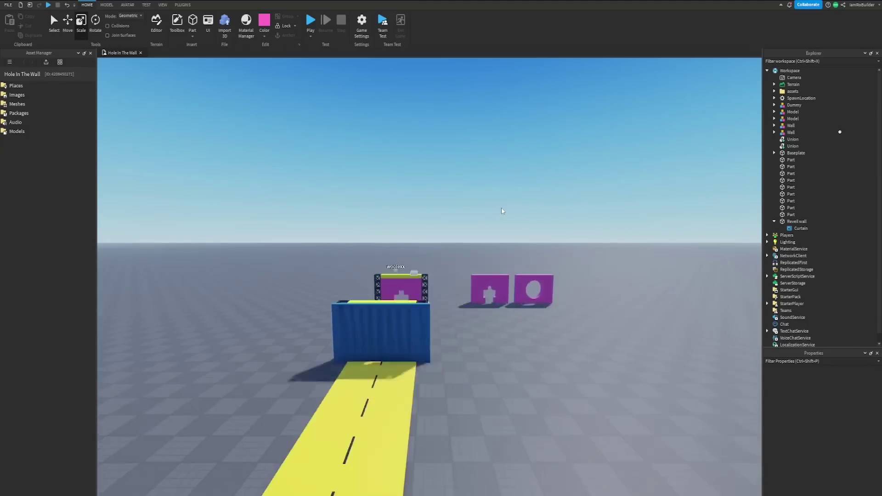
key(w)
right_drag(501, 208, 500, 207)
key(s)
key(w)
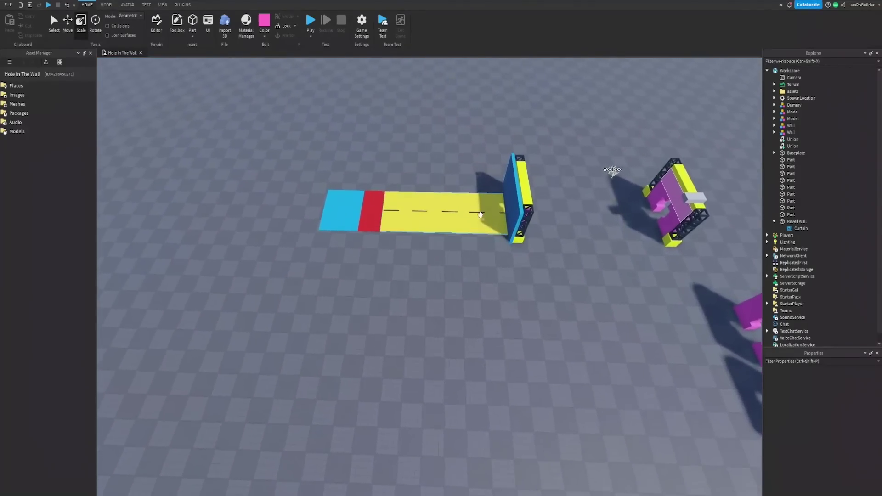
- Duplicate the yellow runway section and scale the copy into a large floor extending around the whole runway
click(446, 231)
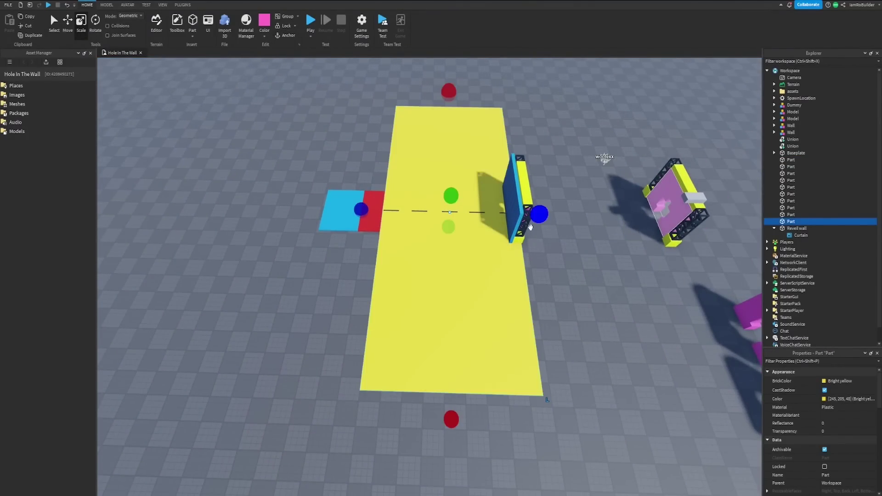
ctrl+drag(534, 214, 555, 213)
key(a)
drag(348, 212, 256, 205)
ctrl+drag(404, 426, 403, 376)
- Turn off move snapping, lower the large floor's top surface just below the runway, and set its BrickColor to Baby blue
right_drag(423, 306, 425, 308)
key(w)
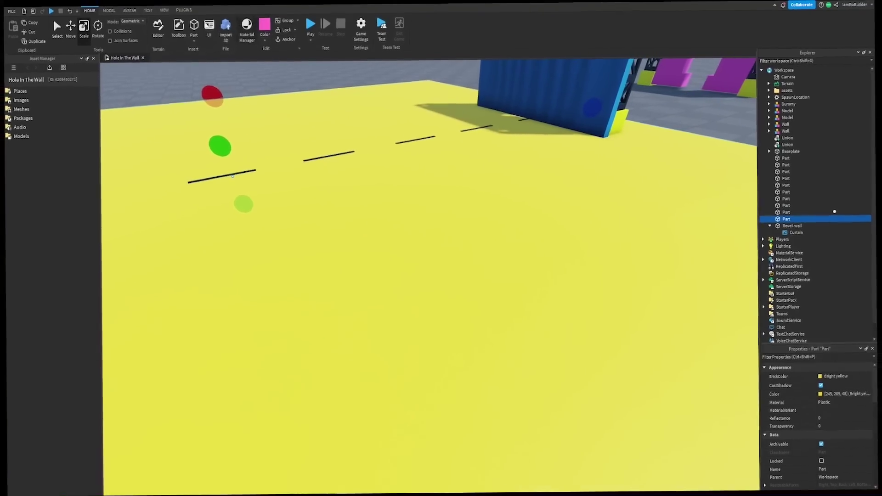
click(106, 4)
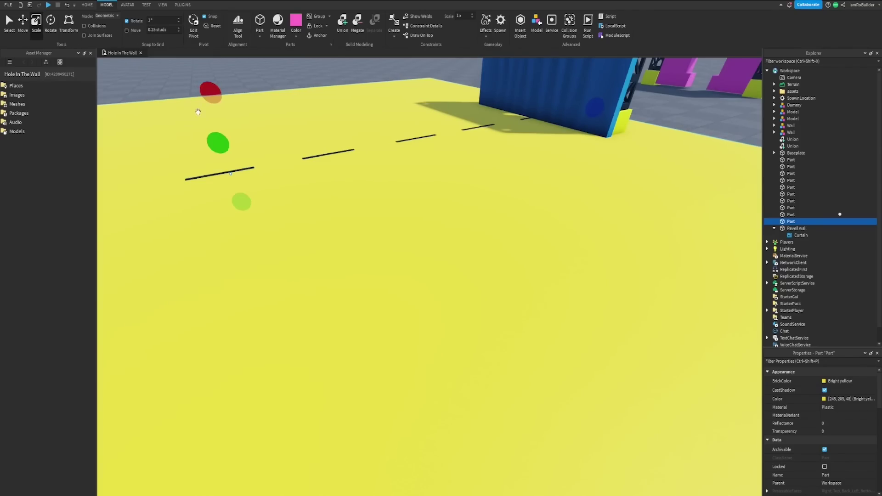
click(218, 146)
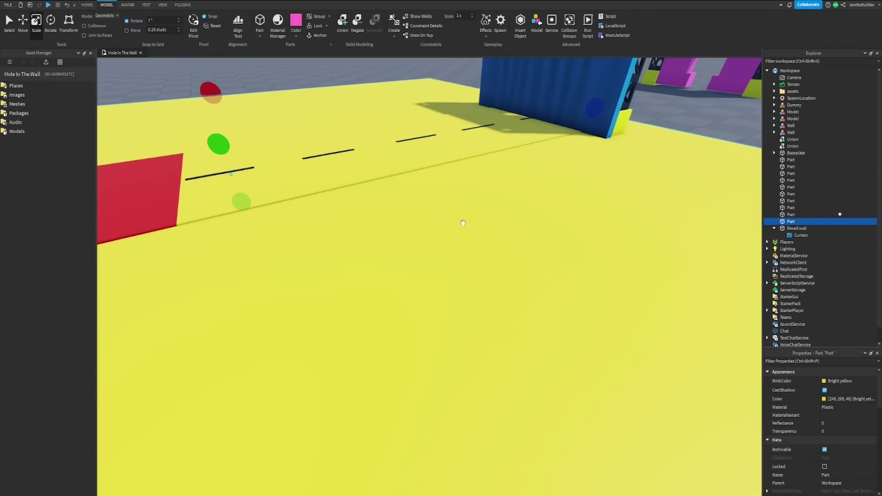
click(847, 380)
click(813, 479)
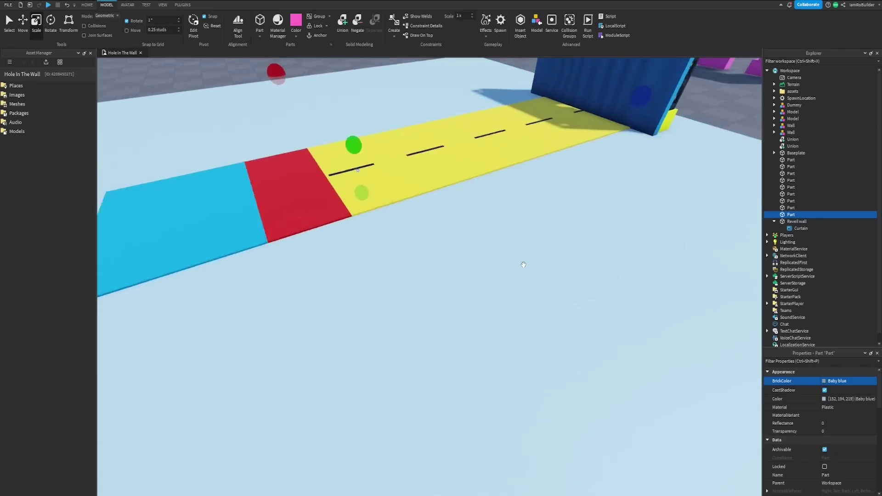
scroll(523, 265, down, 4)
right_drag(523, 265, 514, 272)
click(523, 265)
- Duplicate the Baby blue floor, narrow the copy to a strip along the edge parallel to the runway, and raise it into a tall wall
scroll(513, 272, up, 2)
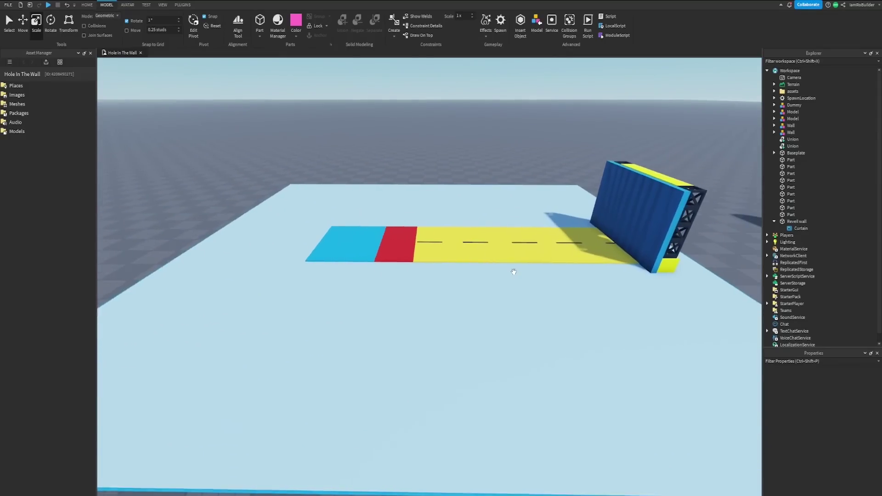
scroll(512, 262, up, 5)
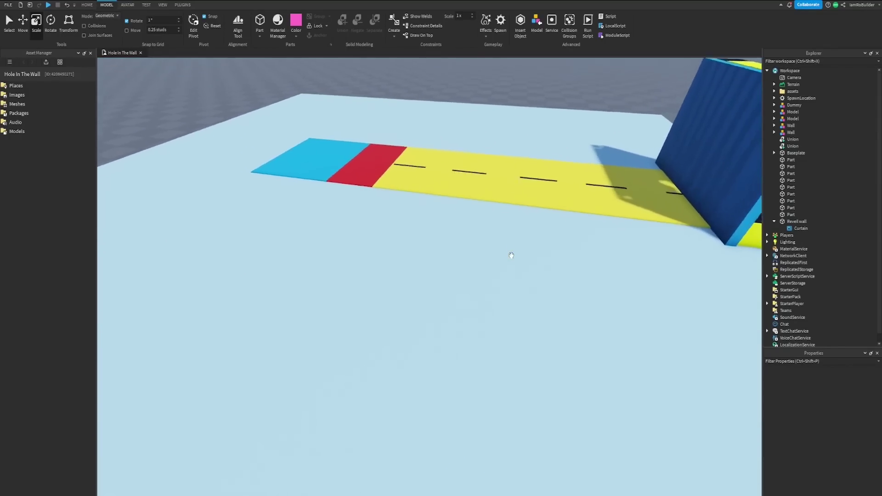
scroll(511, 255, down, 5)
click(511, 255)
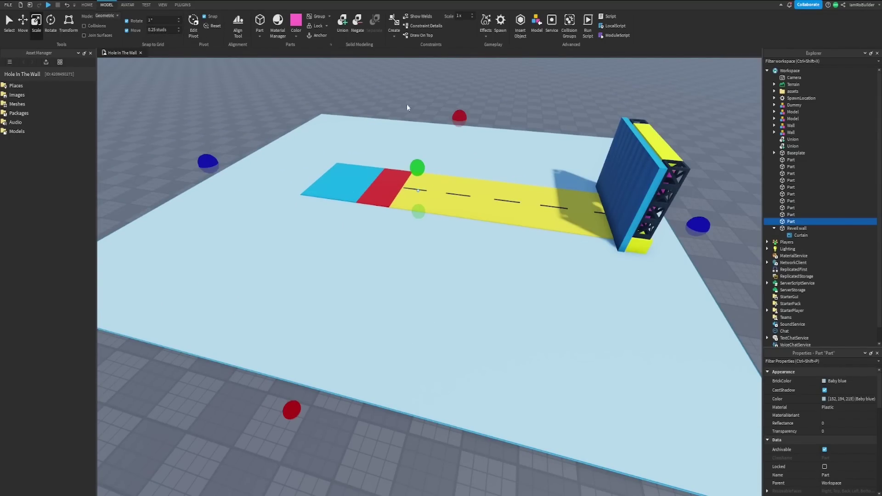
drag(442, 174, 405, 208)
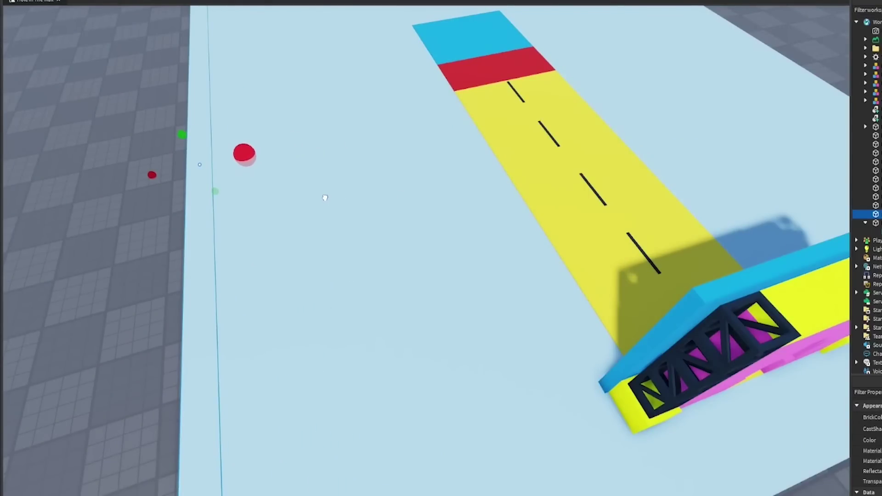
drag(176, 143, 172, 21)
right_drag(366, 176, 368, 176)
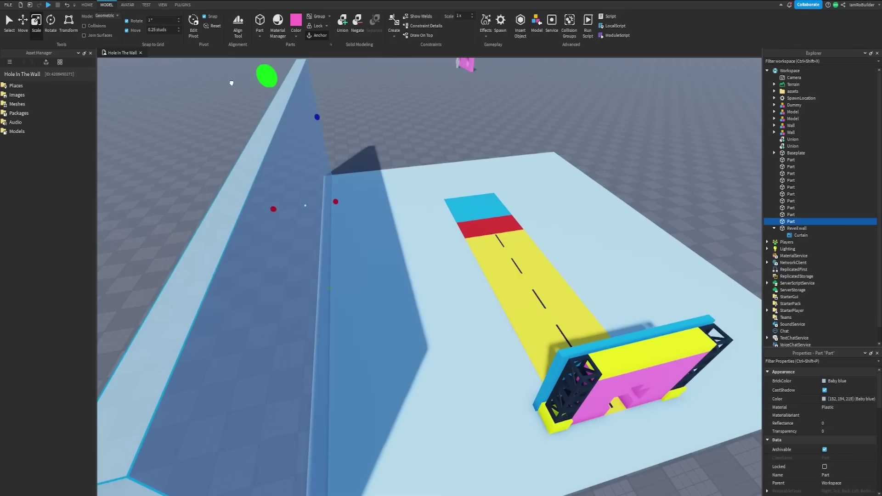
- Narrow a duplicate of the tall Baby blue wall into a vertical Persimmon stripe, and copy it to make three evenly spaced stripes
key(ctrl+d)
key(ctrl+2)
drag(397, 227, 515, 246)
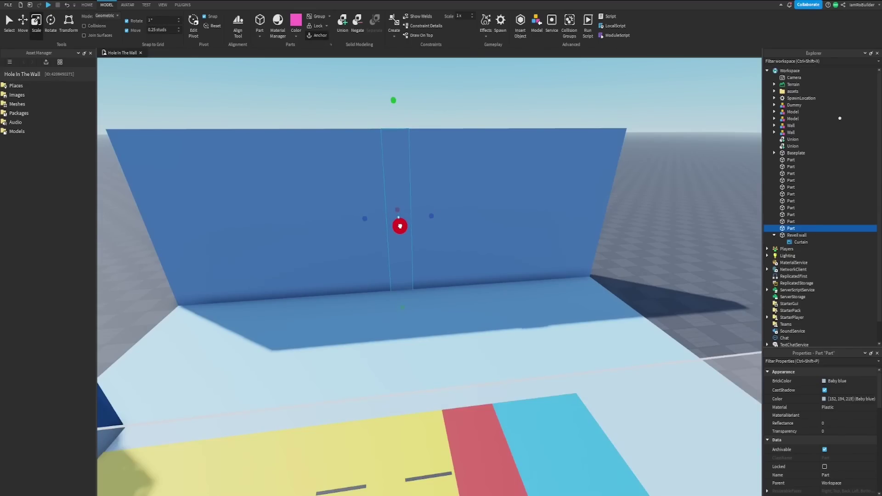
right_drag(399, 225, 399, 225)
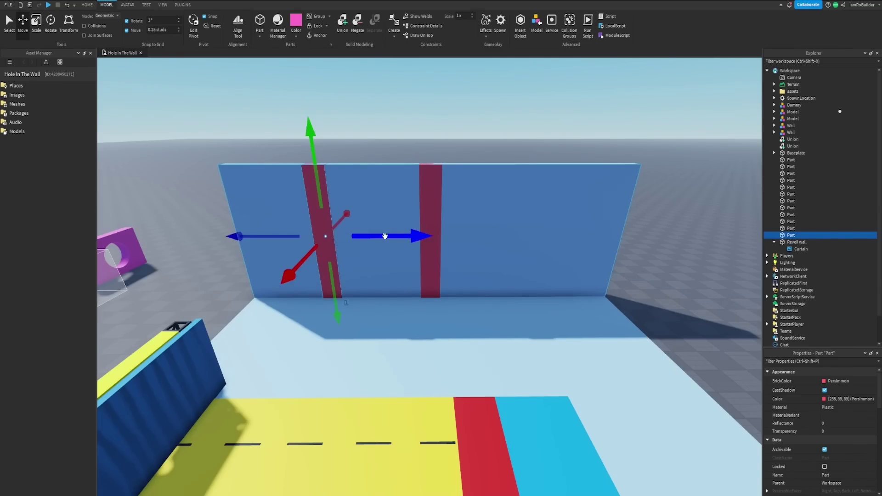
key(ctrl+d)
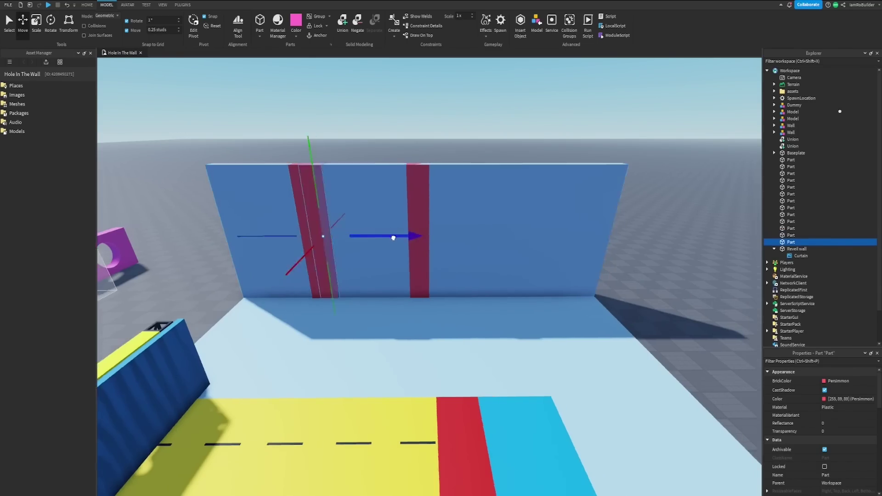
drag(384, 236, 551, 238)
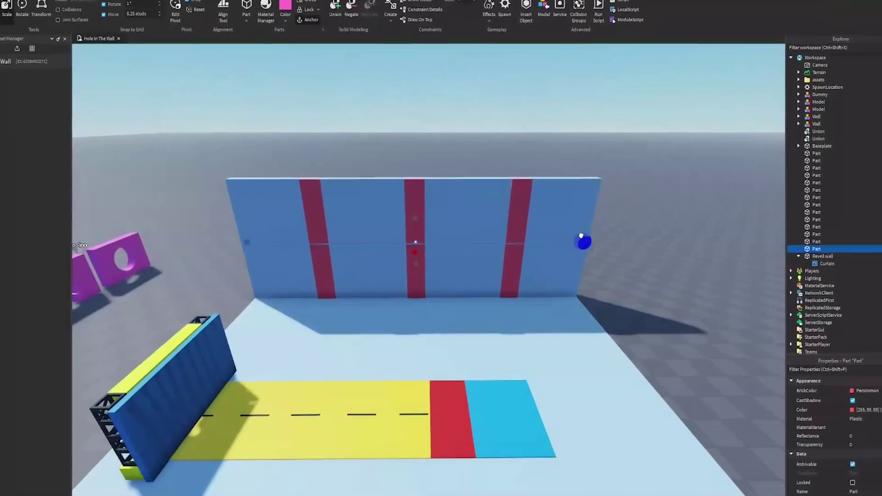
- Try a thin horizontal Persimmon stripe across the middle of the tall Baby blue wall, and delete it
key(w)
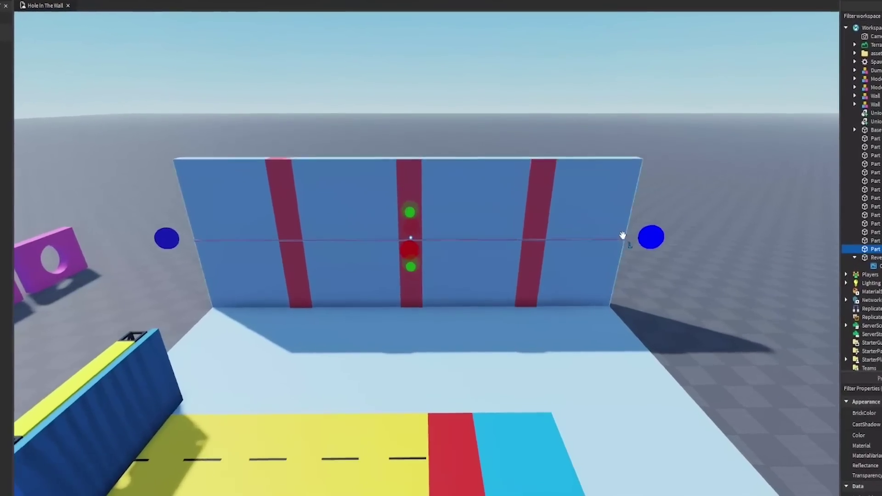
right_drag(610, 237, 571, 225)
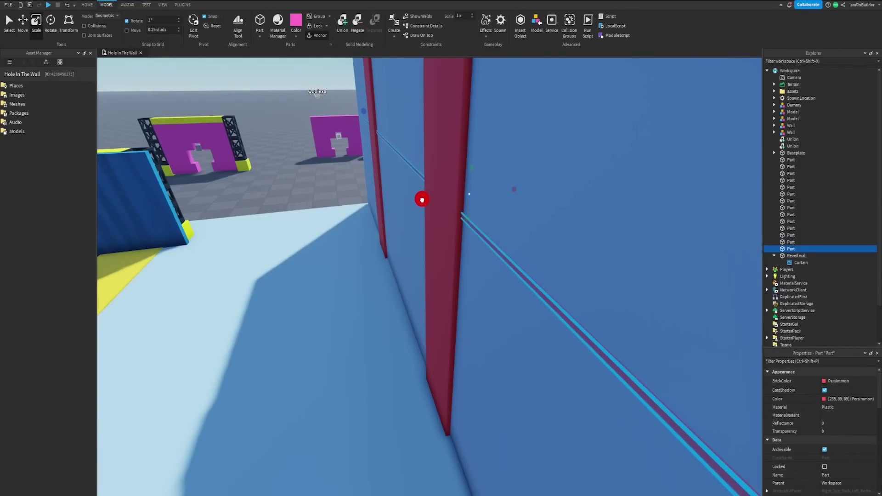
key(s)
right_drag(421, 199, 427, 206)
key(Delete)
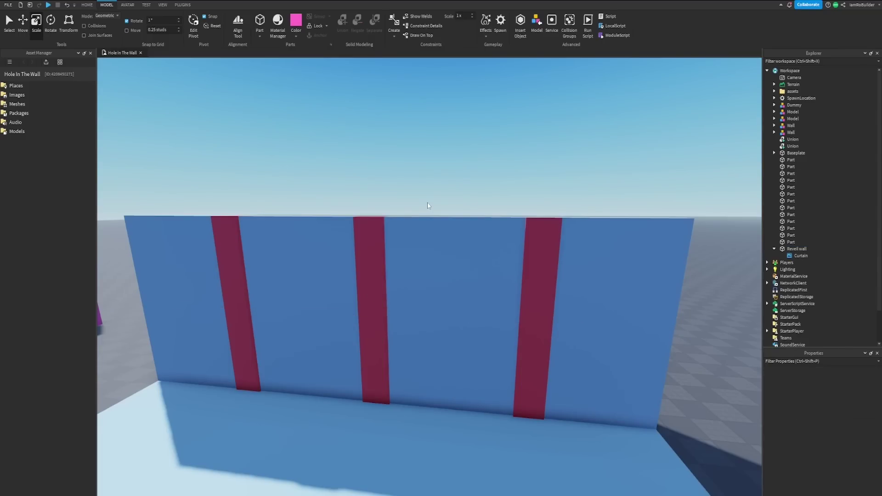
- Use Add Easy Textures to apply the grey-blue abstract texture to the tall Baby blue wall's faces, including top, right and left
click(183, 6)
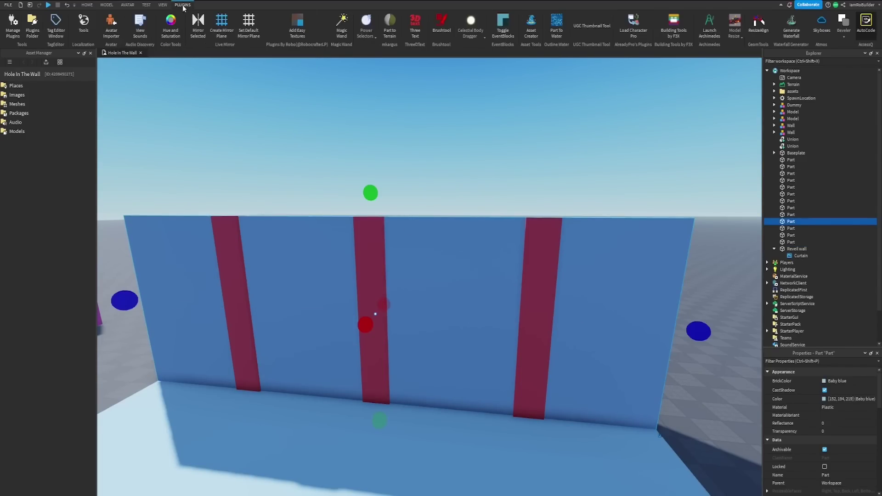
click(297, 23)
scroll(289, 226, down, 4)
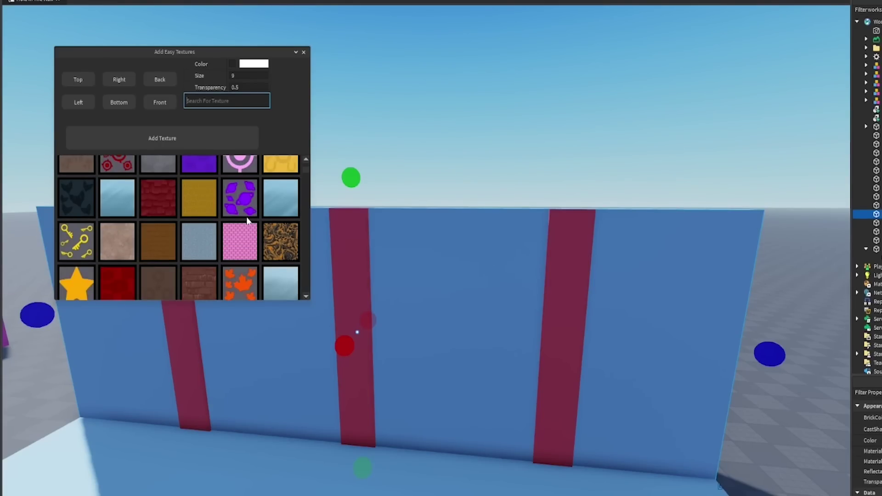
scroll(247, 222, down, 1)
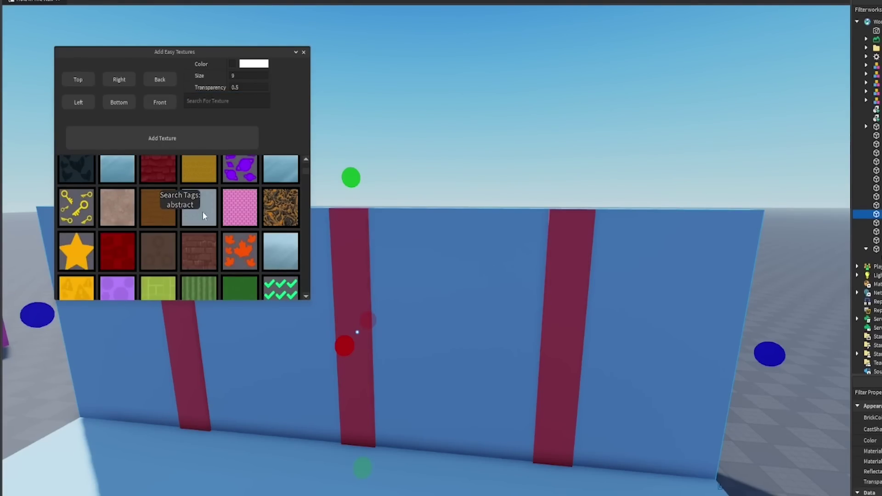
click(79, 79)
click(119, 79)
click(79, 102)
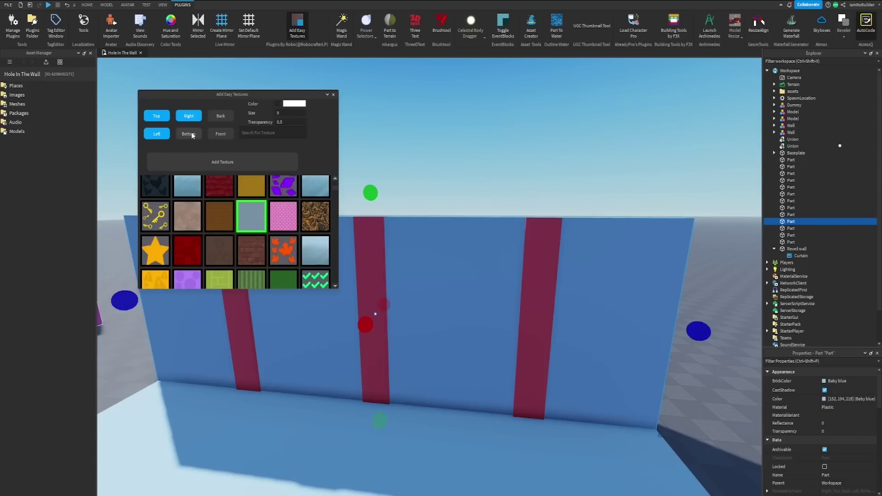
click(222, 162)
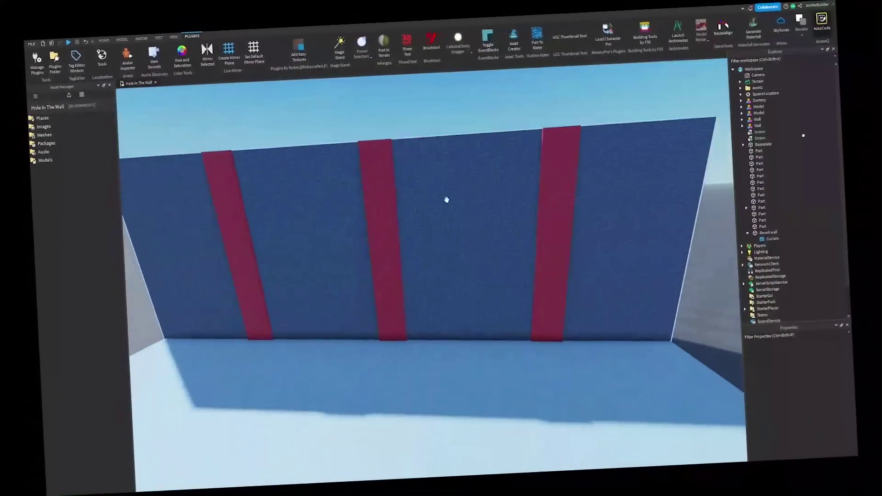
- Insert a cylinder part, rotate it flat against the tall wall between two stripes, and colour it Persimmon
click(388, 218)
scroll(440, 218, up, 5)
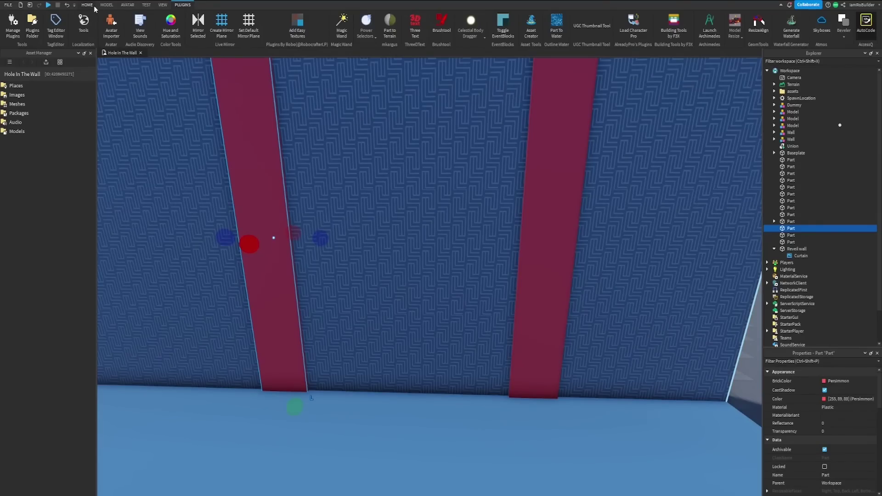
click(94, 5)
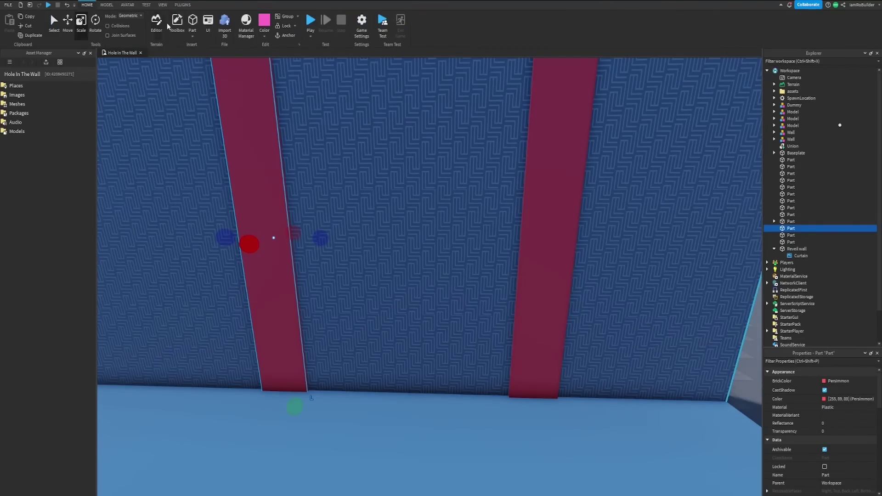
click(189, 35)
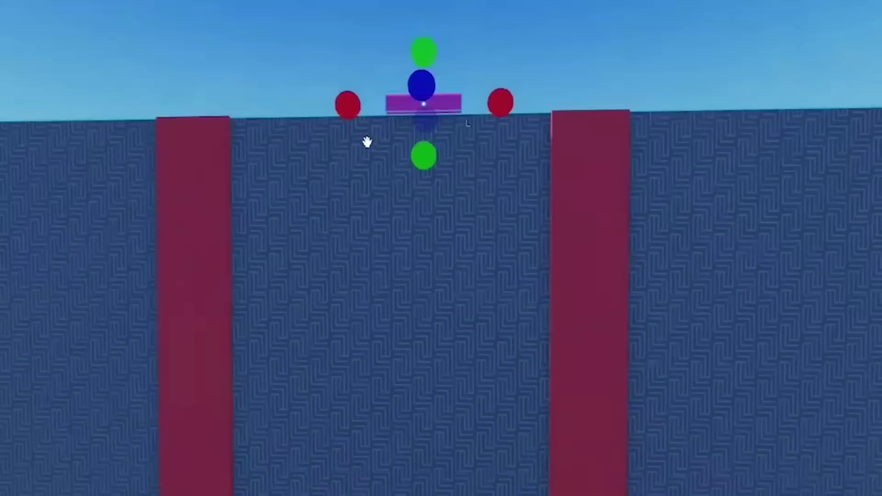
right_drag(366, 142, 411, 191)
scroll(375, 149, up, 1)
key(ctrl+r)
scroll(467, 284, down, 3)
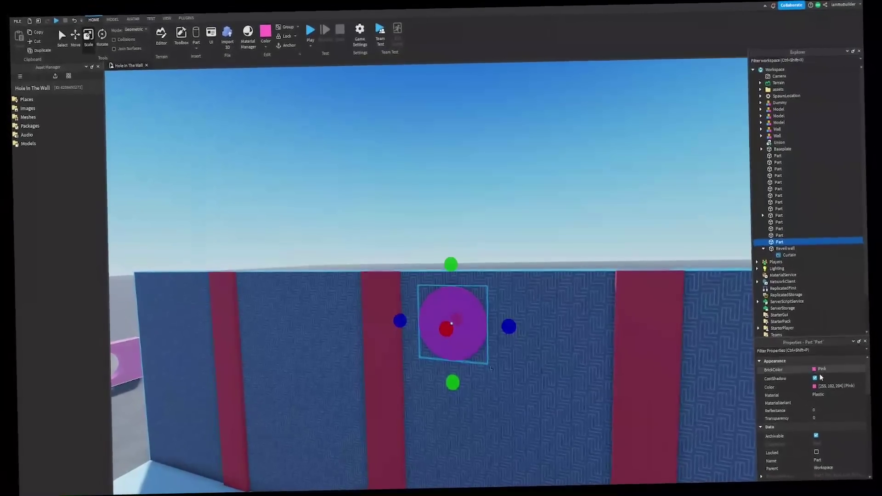
click(831, 381)
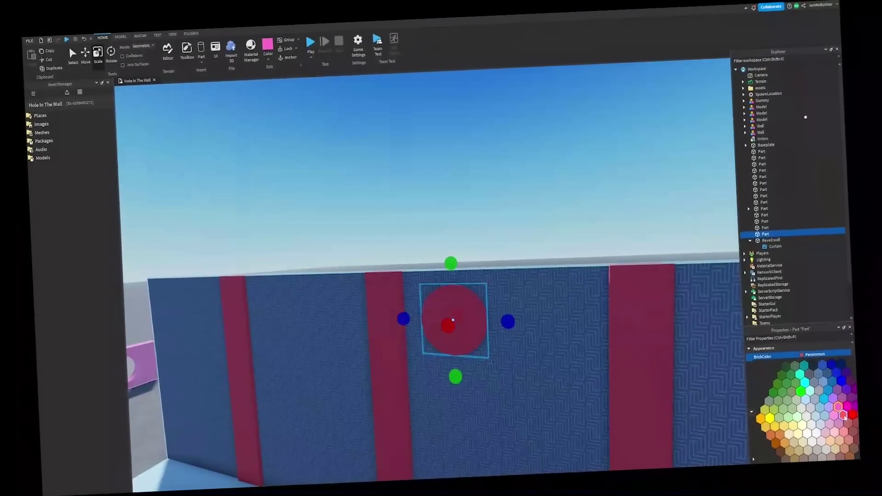
click(844, 415)
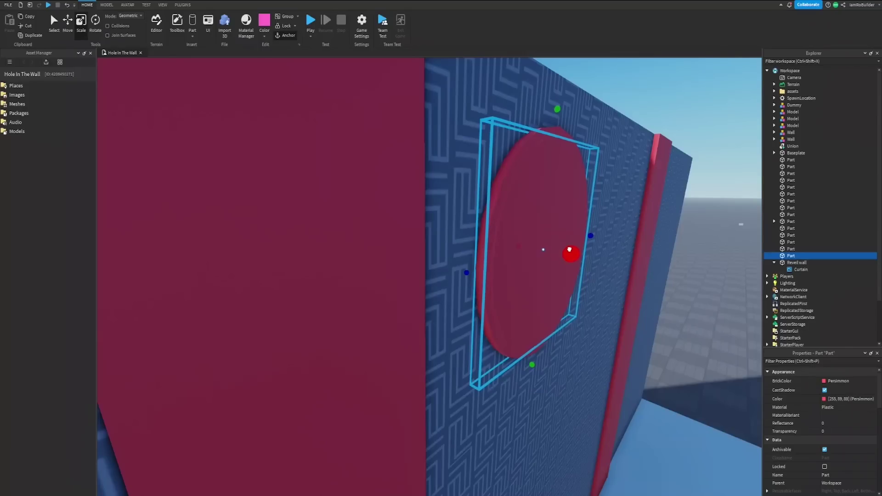
- Colour the smaller disc on the Persimmon disc Ghost grey, change its material, and group both discs into a model
click(837, 381)
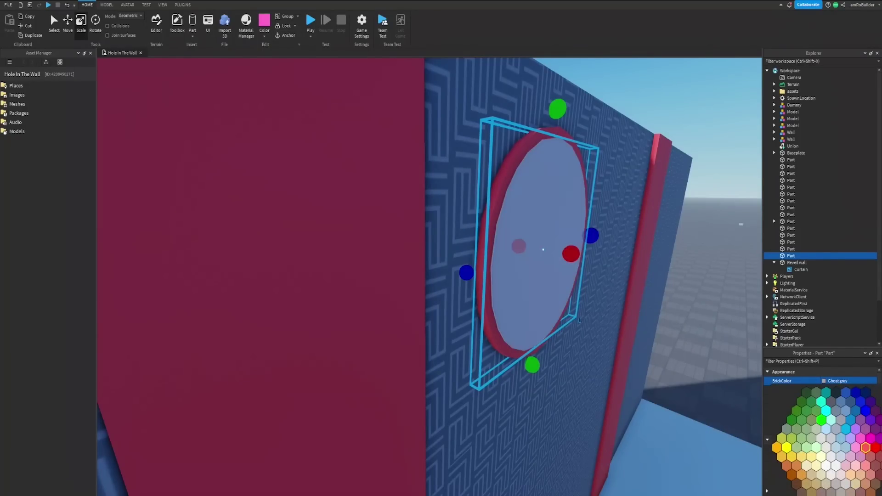
click(840, 438)
click(834, 408)
click(834, 436)
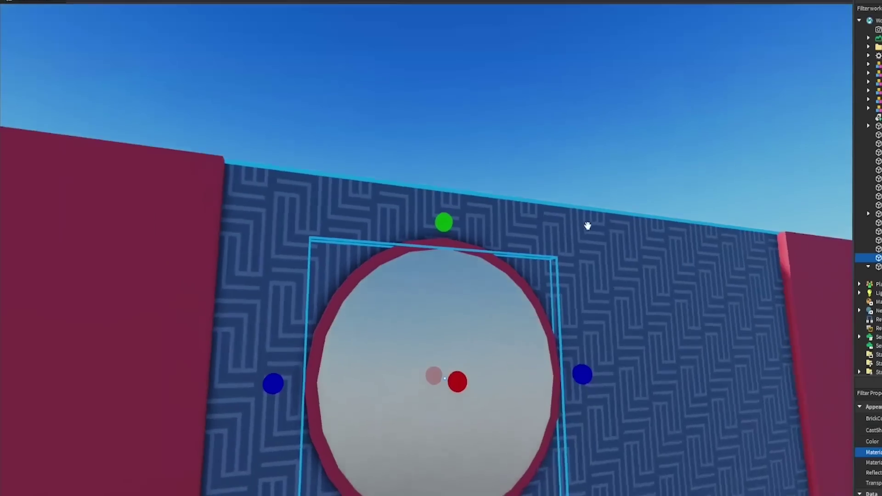
click(588, 226)
right_drag(588, 226, 587, 226)
click(412, 250)
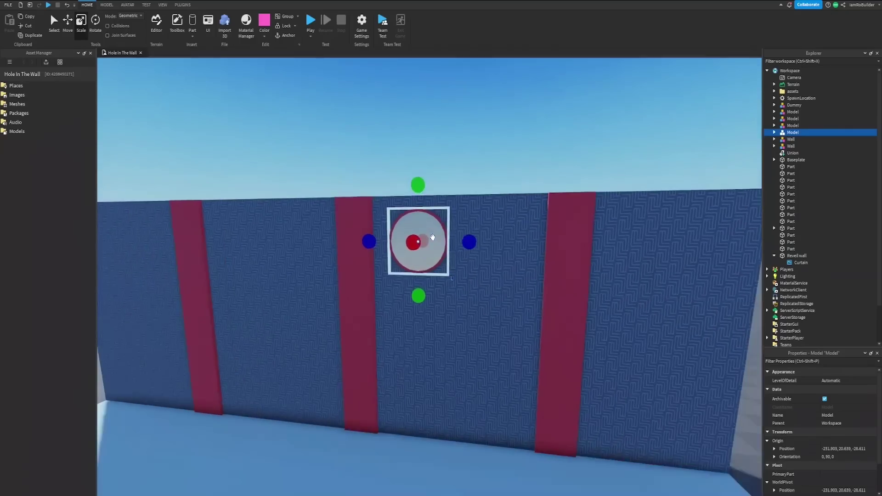
- Duplicate the disc model across the wall, with four staggered discs in each middle section and a column of three in each end section
right_drag(432, 237, 432, 220)
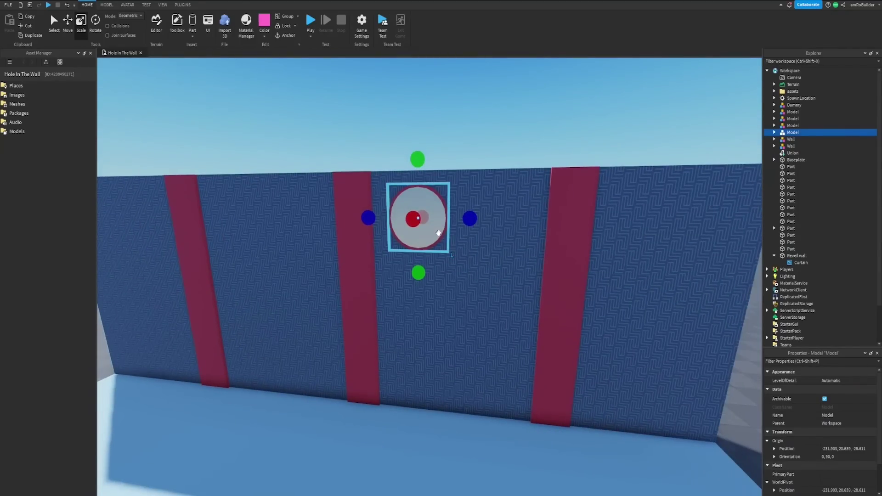
key(ctrl+d)
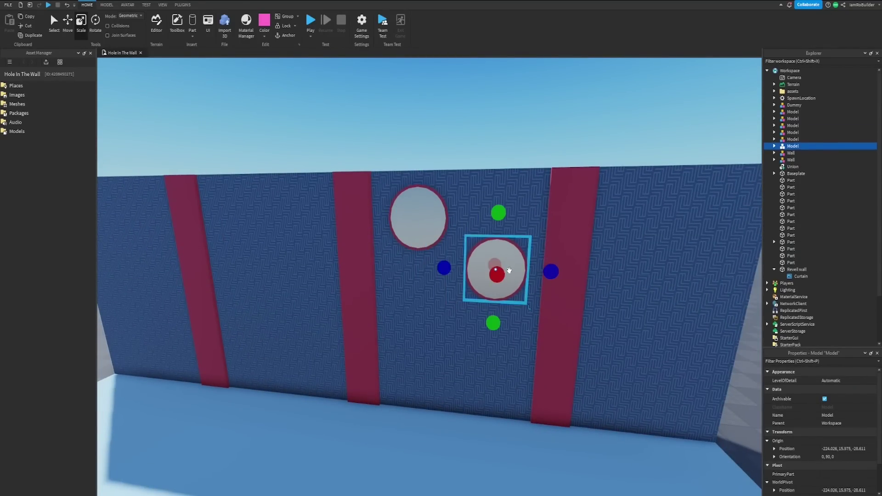
drag(445, 322, 428, 321)
shift+click(498, 265)
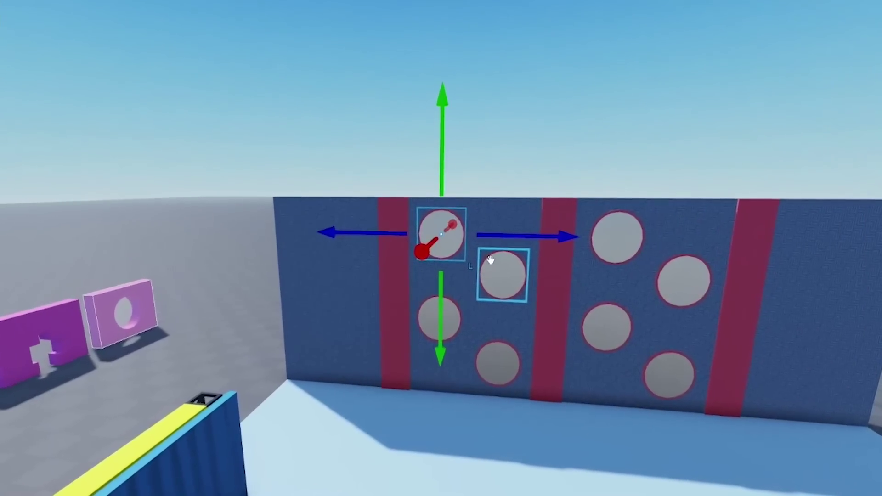
drag(489, 236, 396, 227)
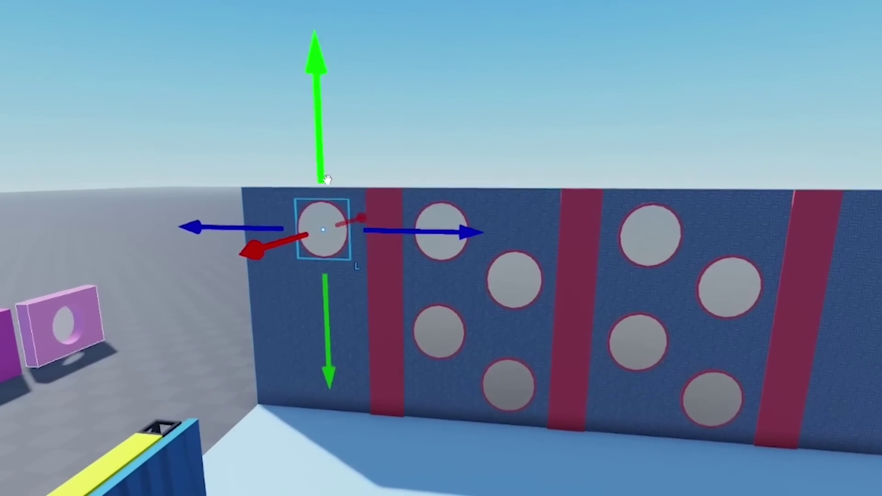
key(ctrl+d)
drag(324, 144, 325, 184)
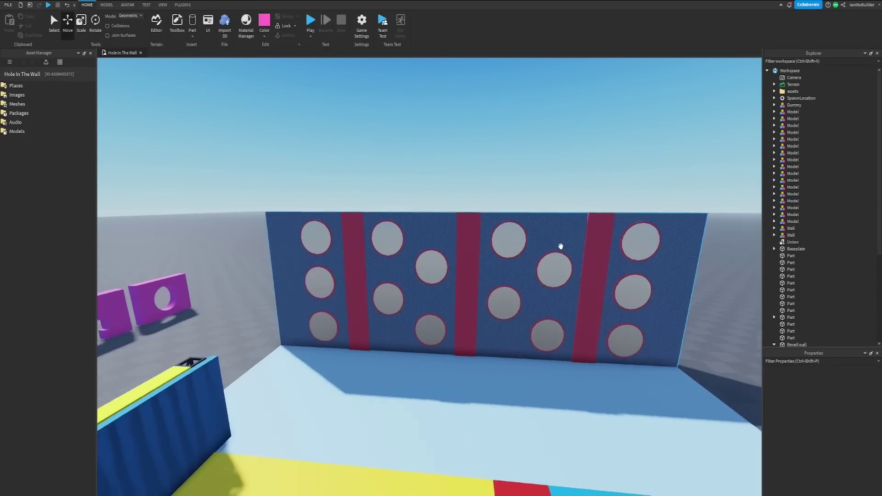
- Insert a new cylinder part, turn it upright, and stretch it to the wall's full height along the middle Persimmon stripe
scroll(559, 246, up, 5)
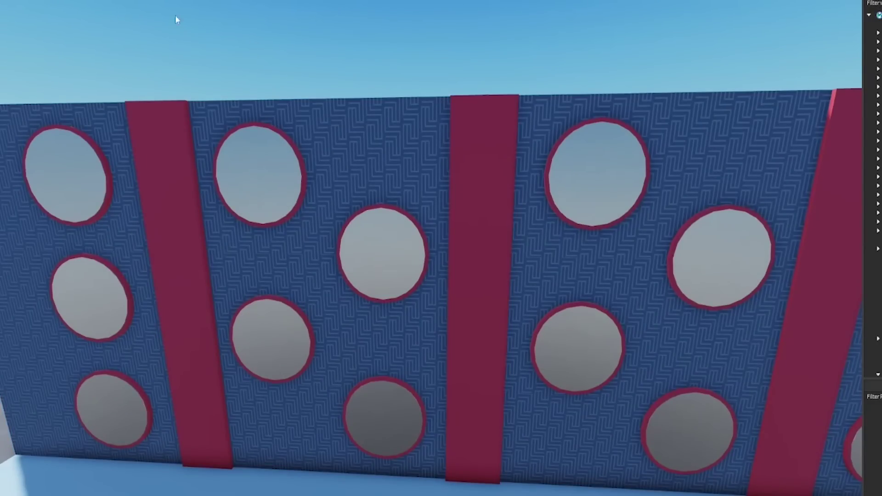
click(405, 229)
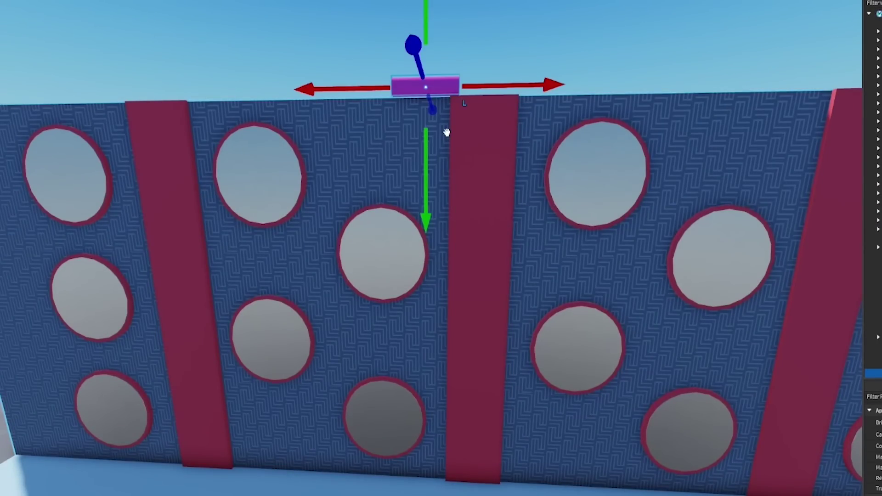
key(ctrl+t)
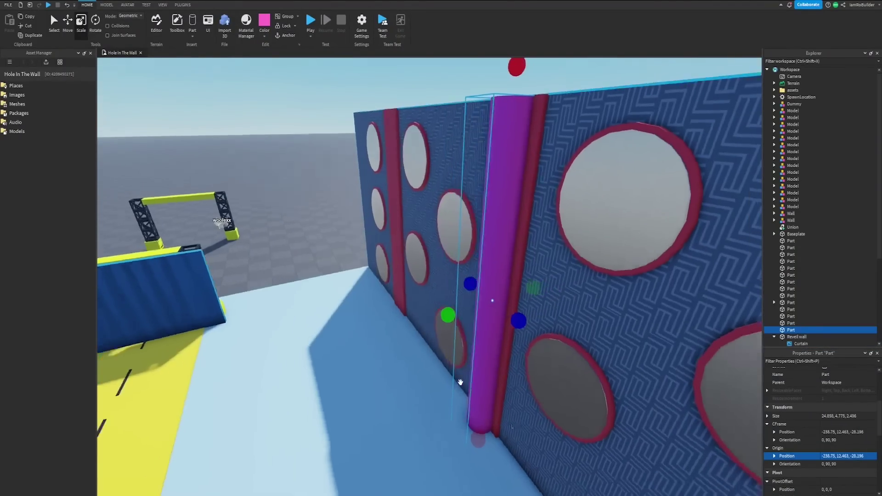
right_drag(458, 381, 508, 387)
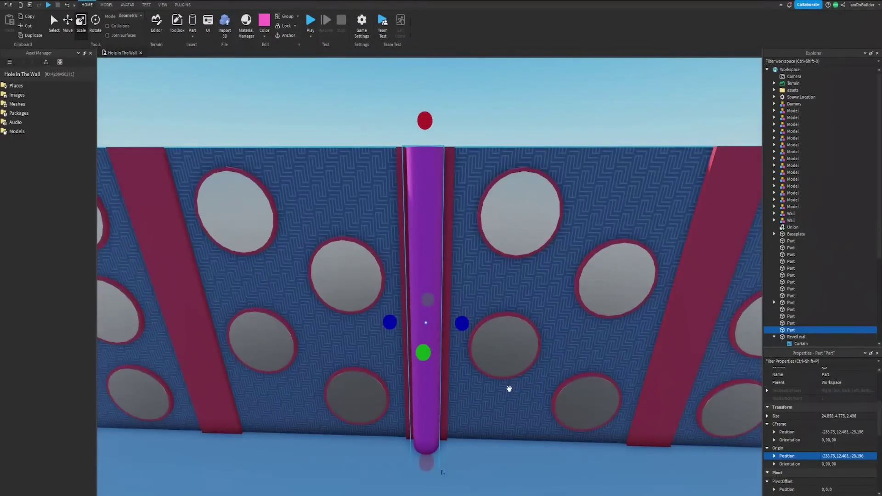
- Set the upright pink cylinder's material to Glass and its transparency to 0.2
scroll(801, 441, up, 4)
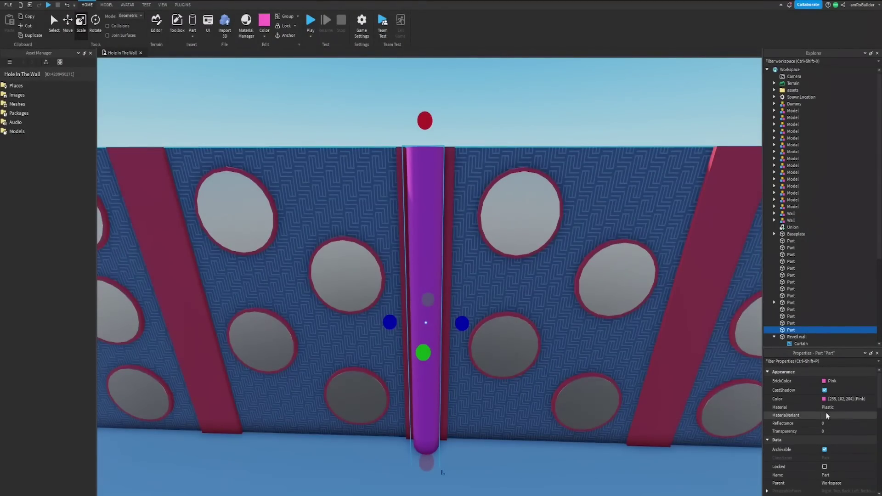
scroll(833, 443, up, 1)
click(827, 426)
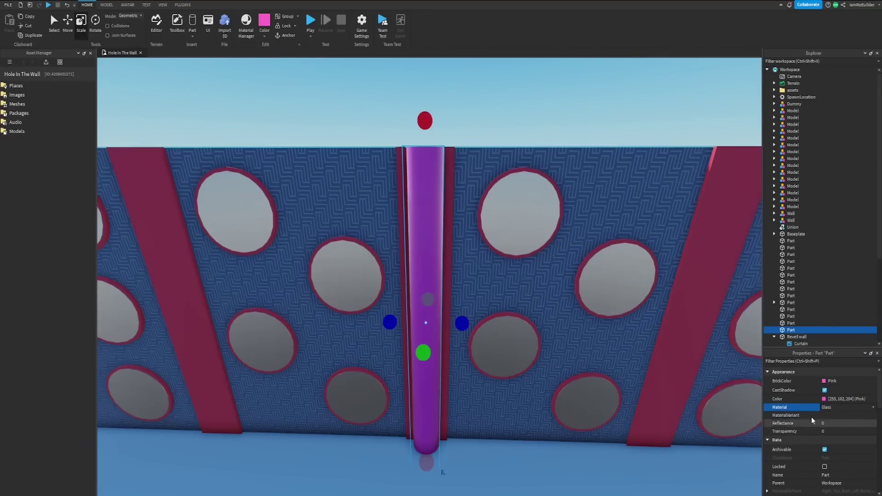
drag(846, 433, 855, 434)
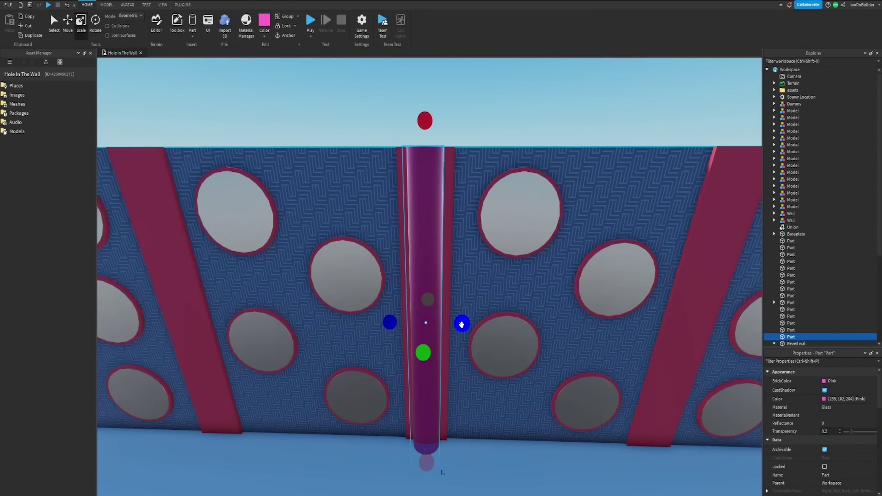
- Turn the narrower inner copy of the pink cylinder into a light tube with Neon material and zero transparency
click(835, 408)
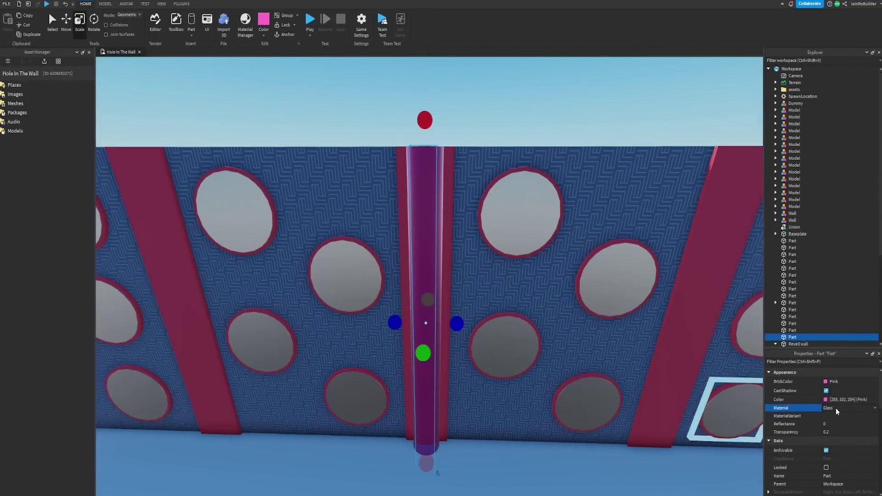
click(849, 431)
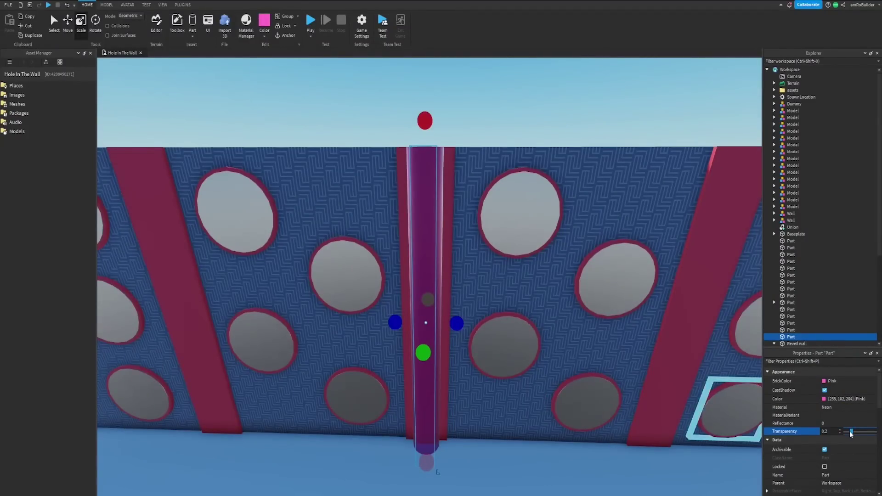
drag(850, 434, 838, 434)
click(485, 118)
right_drag(487, 179, 502, 164)
scroll(487, 179, down, 4)
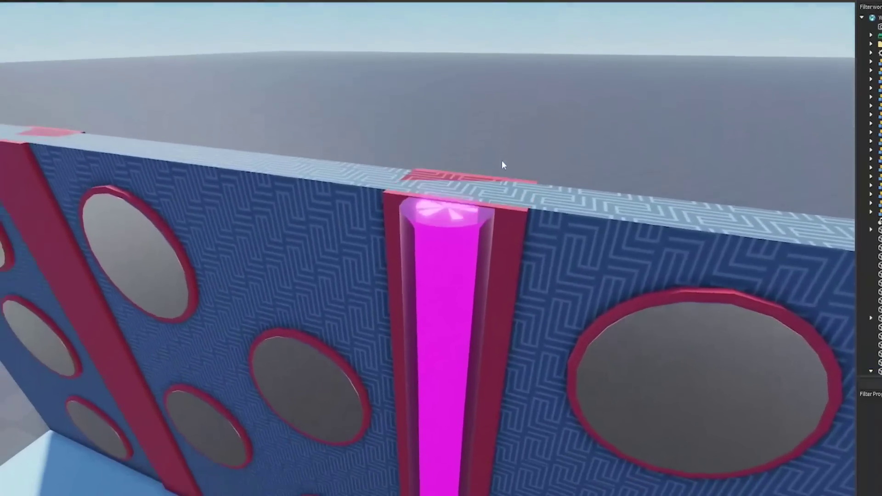
- Group the glass and neon cylinders into a model, and copy it onto the other Persimmon stripes
click(455, 213)
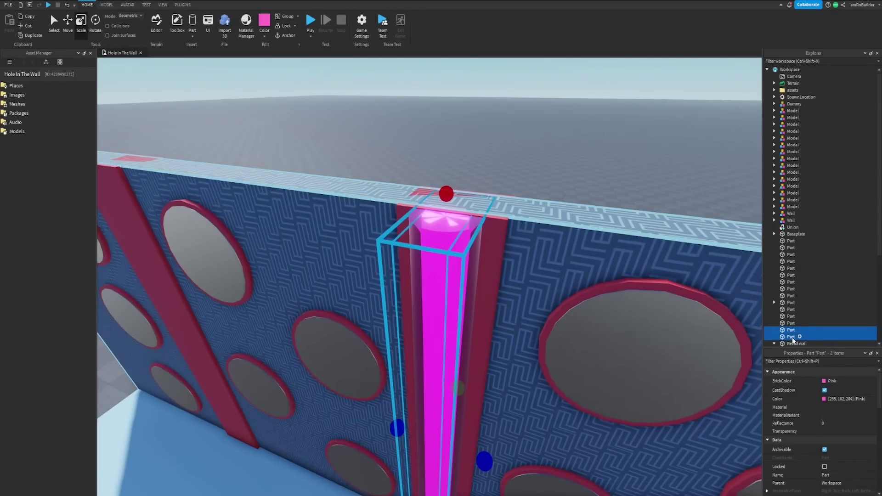
key(ctrl+g)
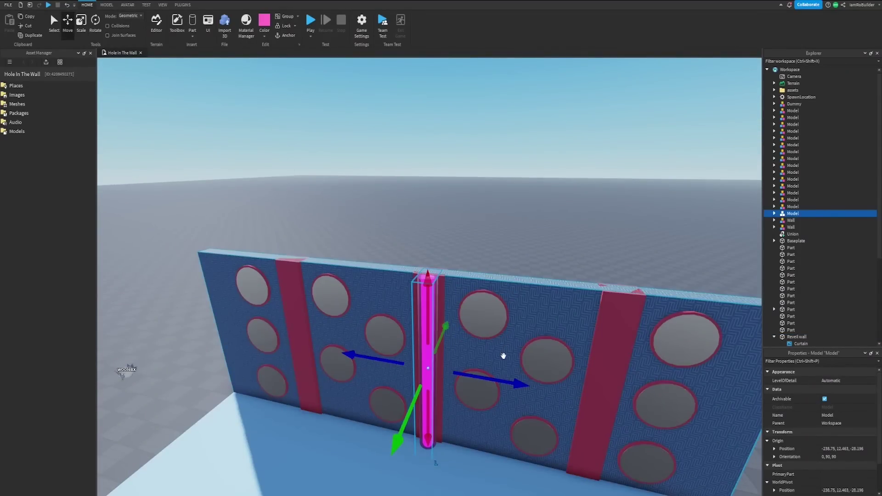
drag(494, 381, 606, 399)
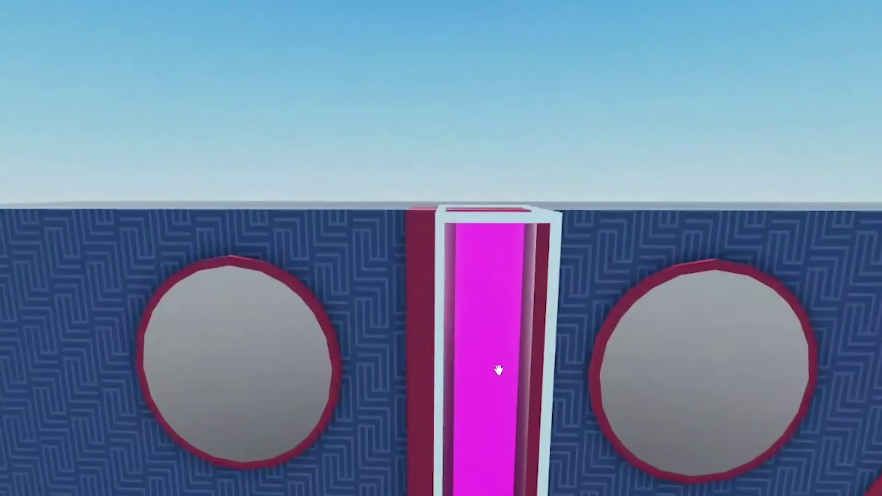
- Group the whole decorated wall, and place duplicates along the other floor edges, facing inward to enclose the arena
drag(275, 201, 646, 325)
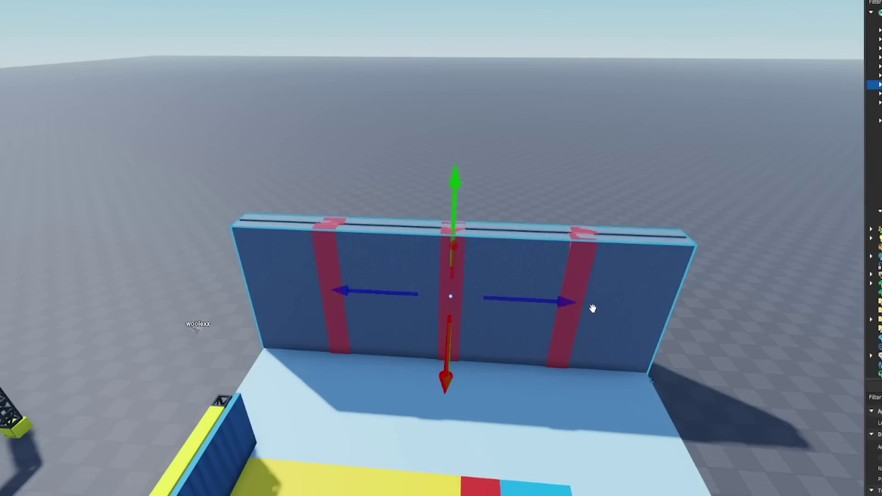
right_drag(474, 347, 508, 384)
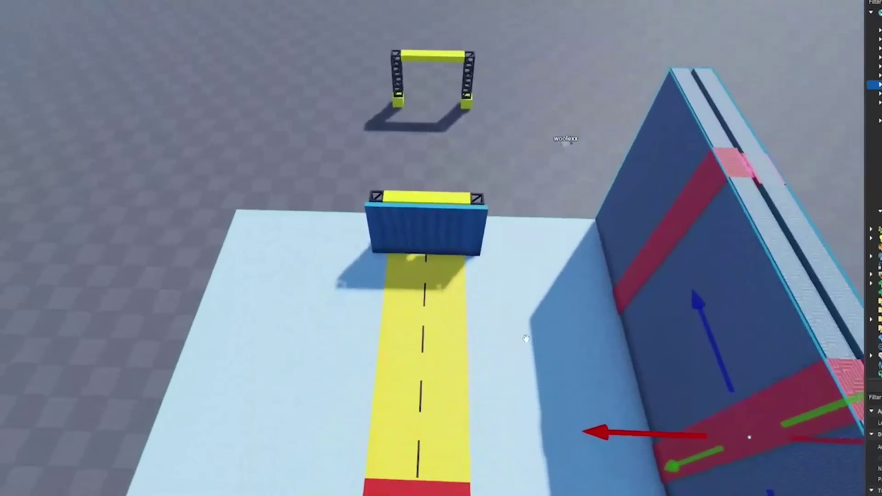
drag(517, 371, 270, 357)
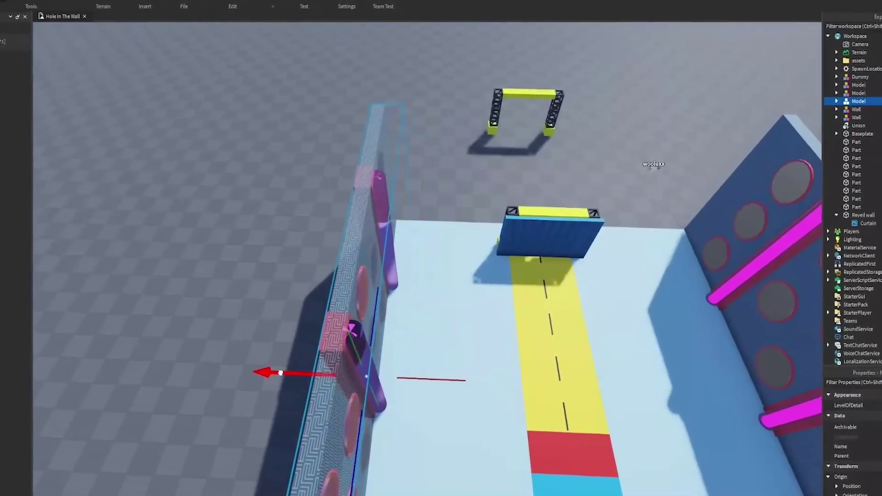
drag(231, 382, 233, 382)
key(s)
right_drag(542, 322, 588, 322)
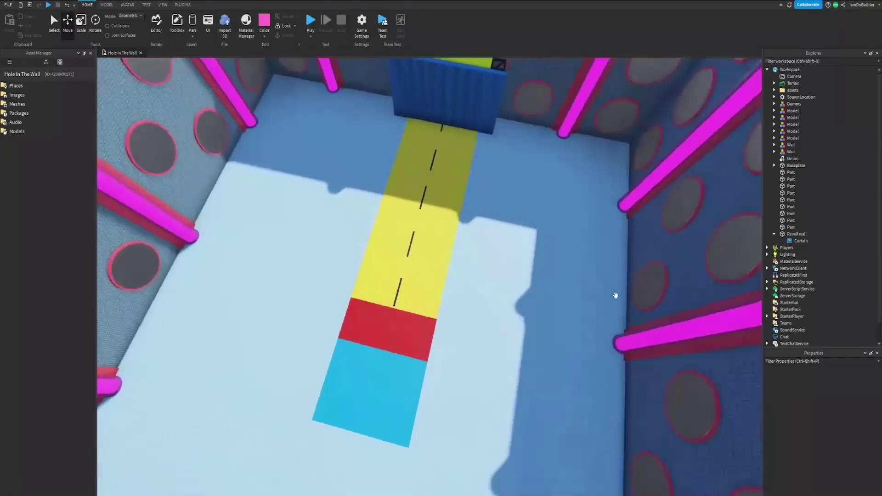
key(w)
right_drag(616, 295, 561, 306)
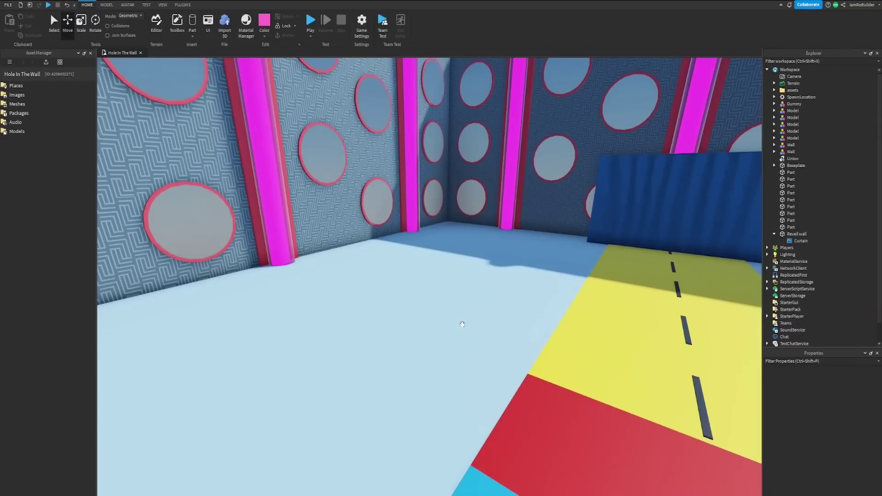
- Duplicate the Baby blue floor, raise the copy onto the walls as a ceiling, and turn off its CastShadow
click(469, 338)
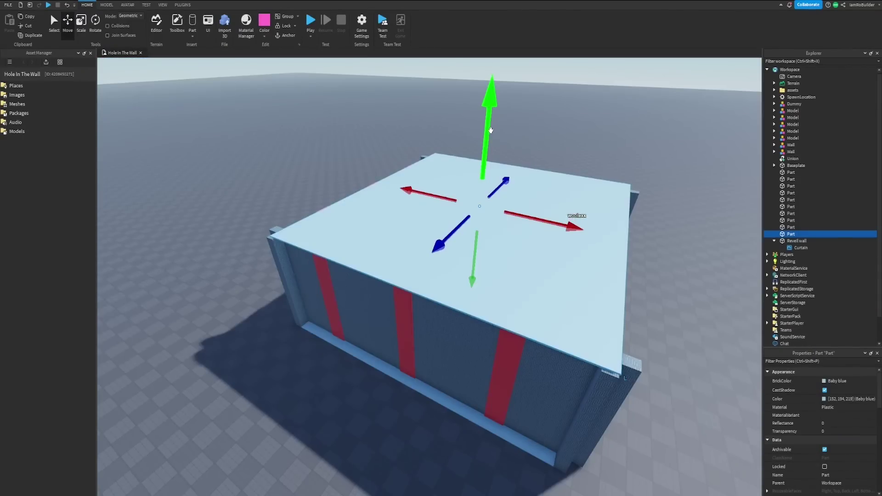
key(w)
right_drag(495, 167, 494, 167)
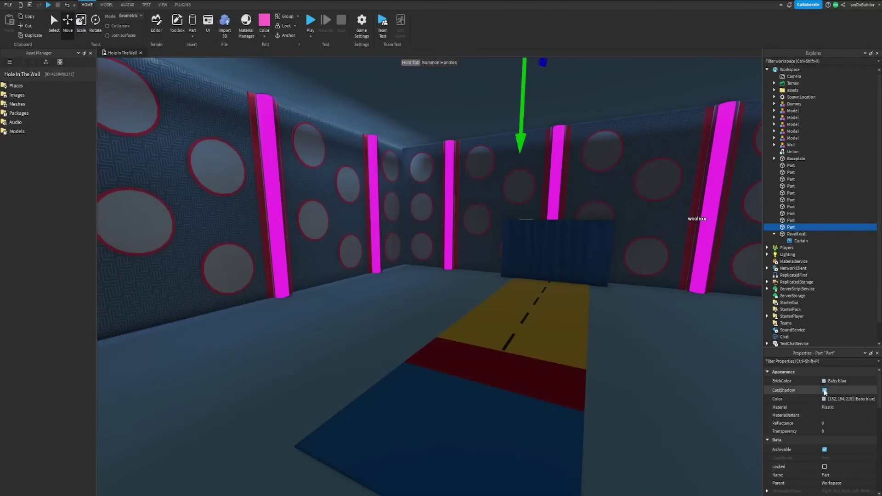
click(824, 390)
drag(520, 138, 520, 151)
key(a)
right_drag(520, 287, 436, 292)
key(d)
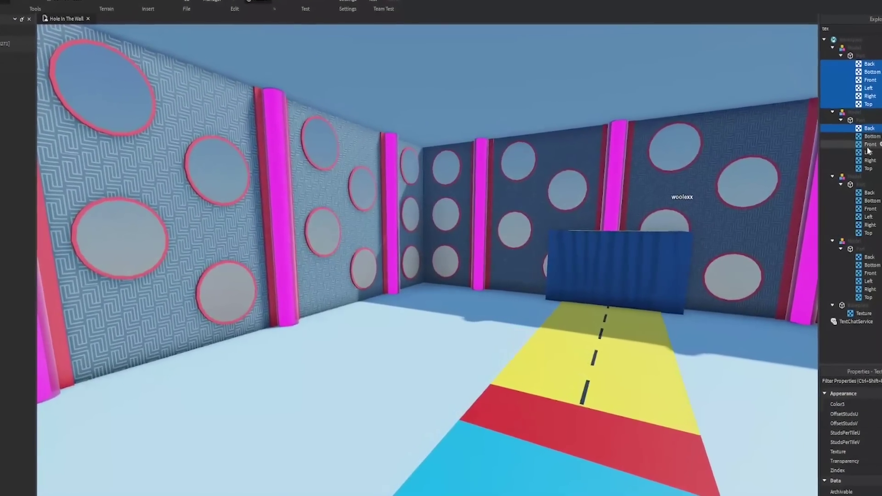
- Delete the maze-pattern textures from the walls, and make the floor's star texture more transparent
key(Delete)
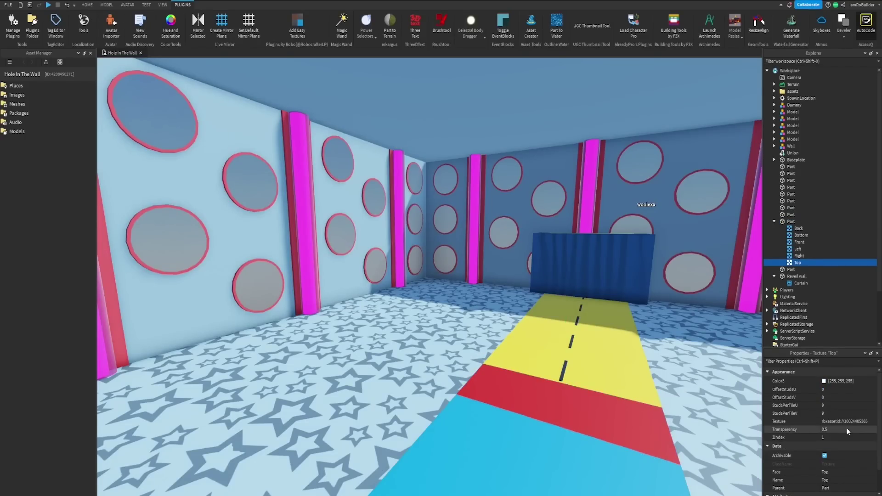
drag(867, 431, 872, 431)
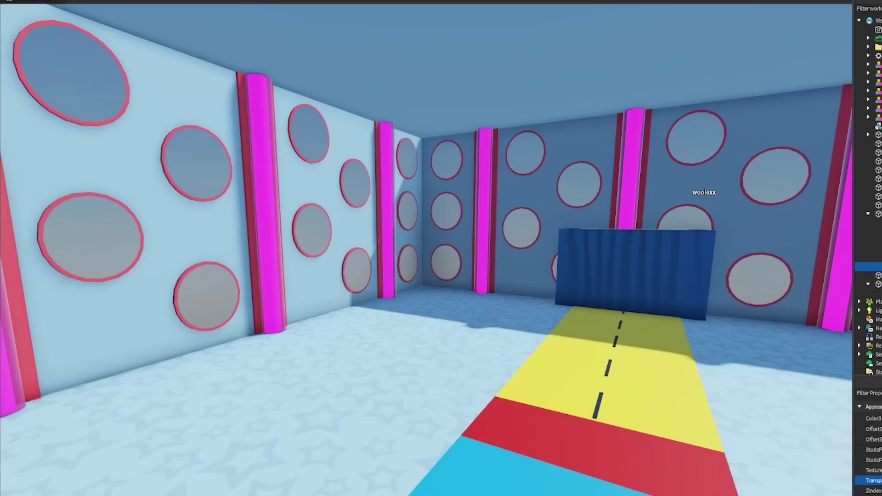
right_drag(603, 375, 608, 369)
scroll(608, 370, down, 5)
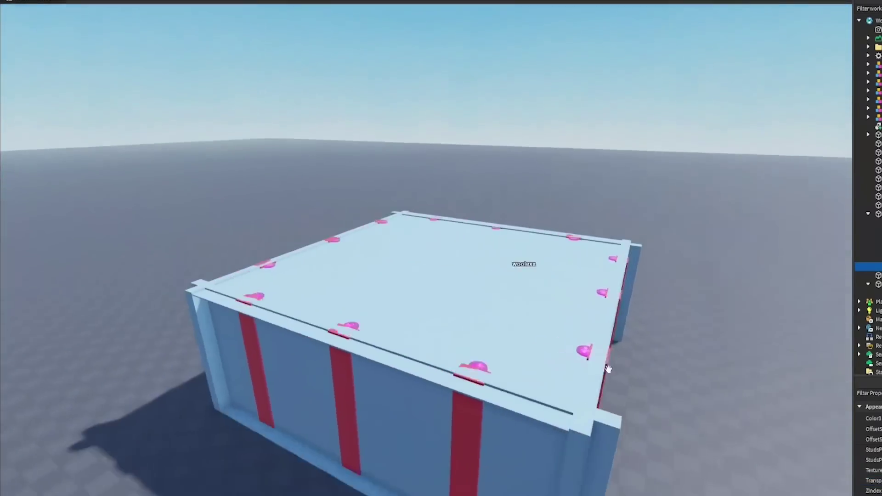
- Duplicate the yellow runway part, resize the copy into a narrow raised strip along one long edge, and colour it Black
click(608, 369)
scroll(608, 370, up, 5)
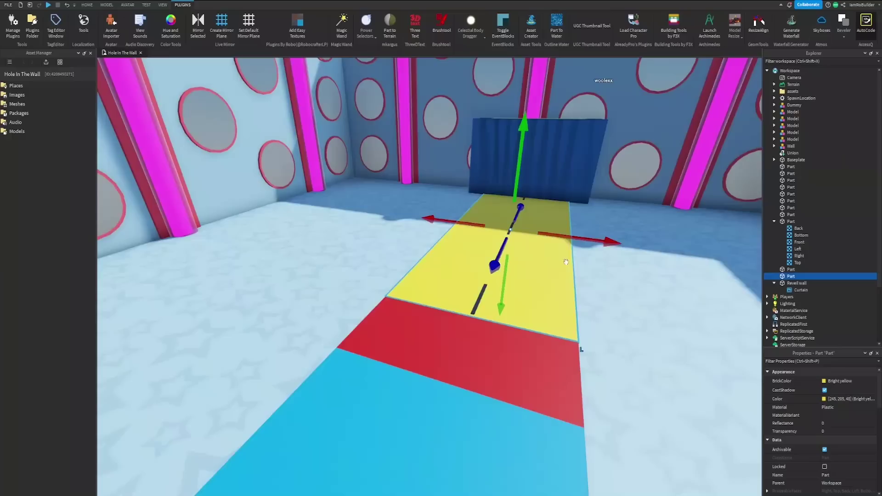
scroll(563, 251, up, 3)
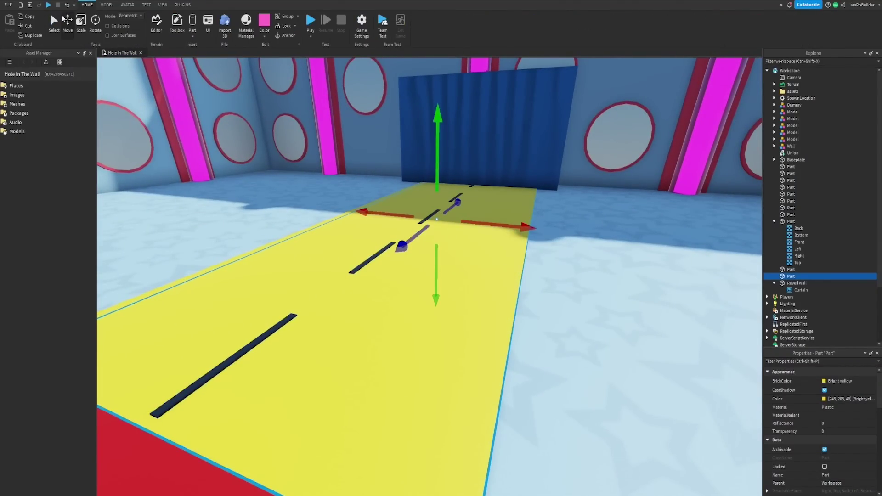
drag(335, 200, 499, 248)
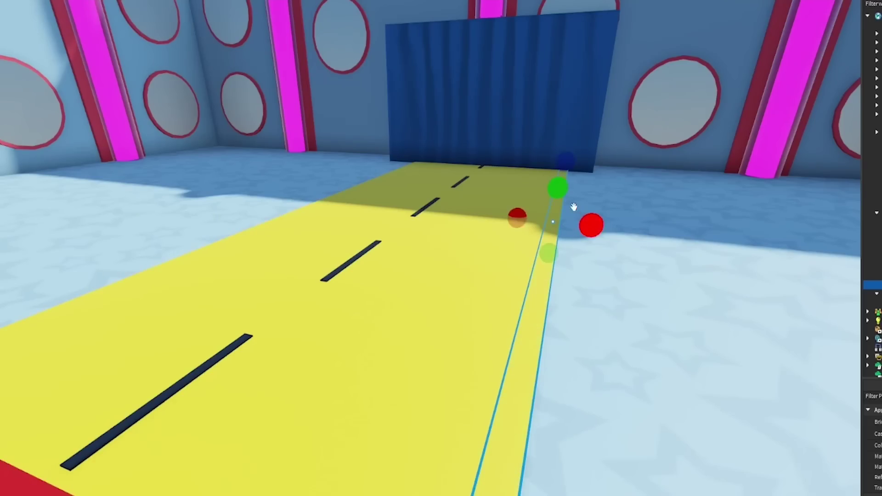
drag(557, 188, 558, 184)
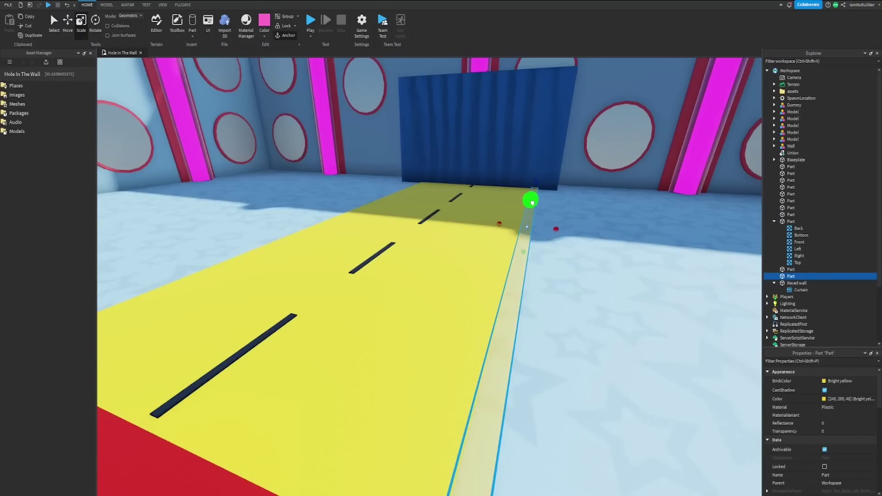
drag(591, 225, 598, 223)
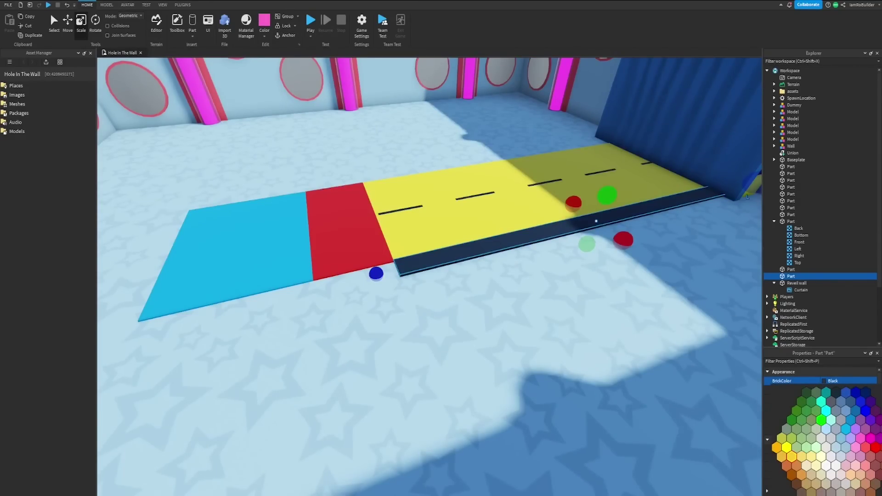
- Duplicate the black border strip, and move the copy to the opposite long edge of the yellow runway
right_drag(621, 315, 621, 315)
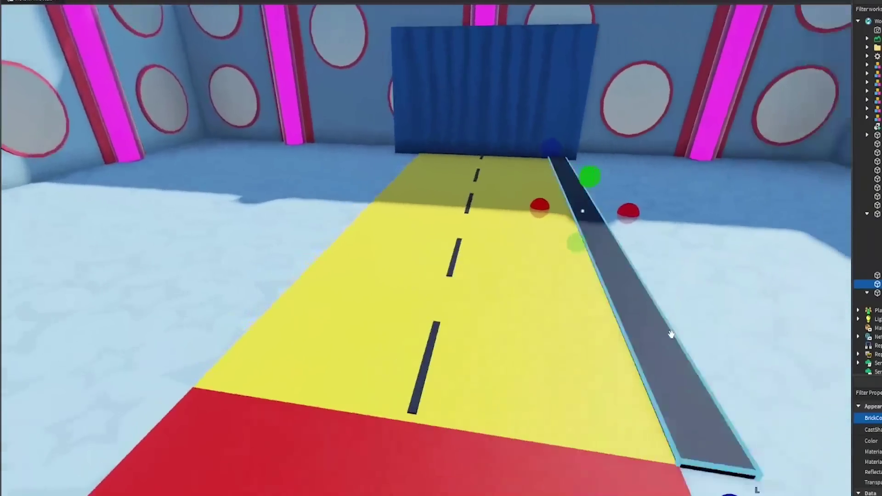
right_drag(671, 334, 680, 341)
key(ctrl+2)
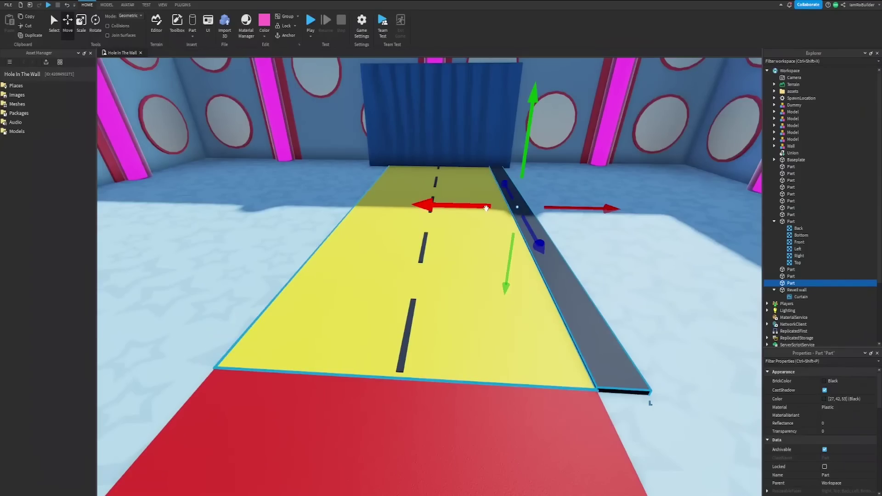
key(a)
drag(499, 193, 397, 184)
key(d)
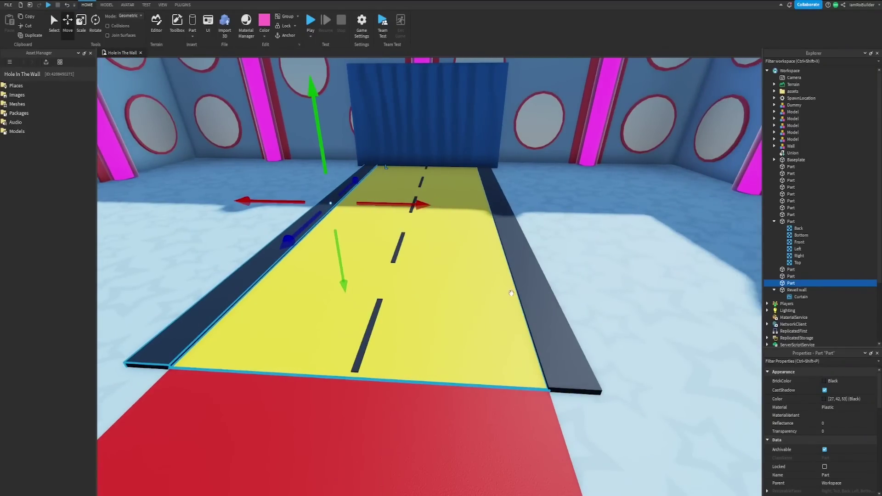
- Duplicate both border strips beside the red section, colour the copies Maroon, and lengthen strips along the light blue section
shift+click(558, 308)
key(ctrl+d)
drag(643, 200, 338, 189)
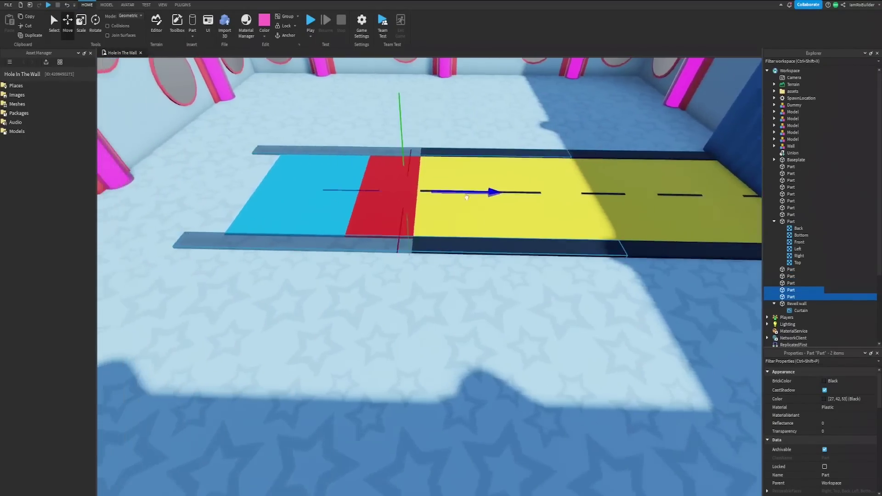
key(w)
key(a)
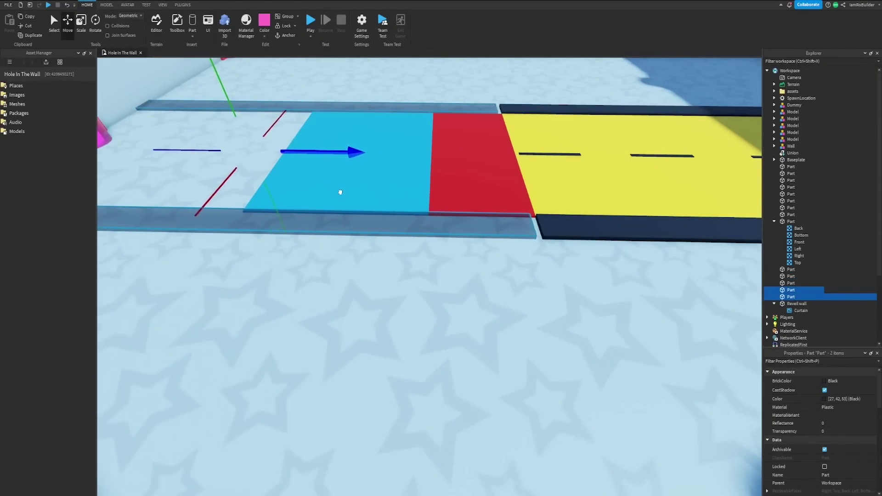
scroll(343, 194, down, 3)
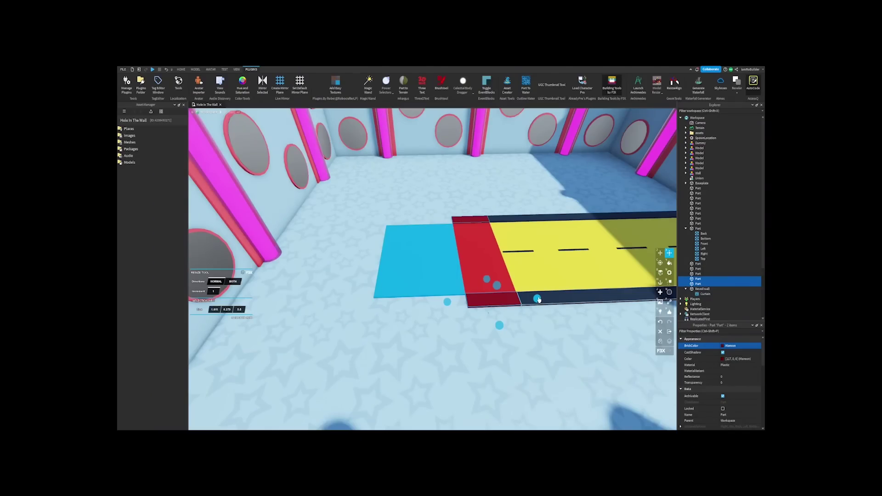
drag(447, 303, 420, 306)
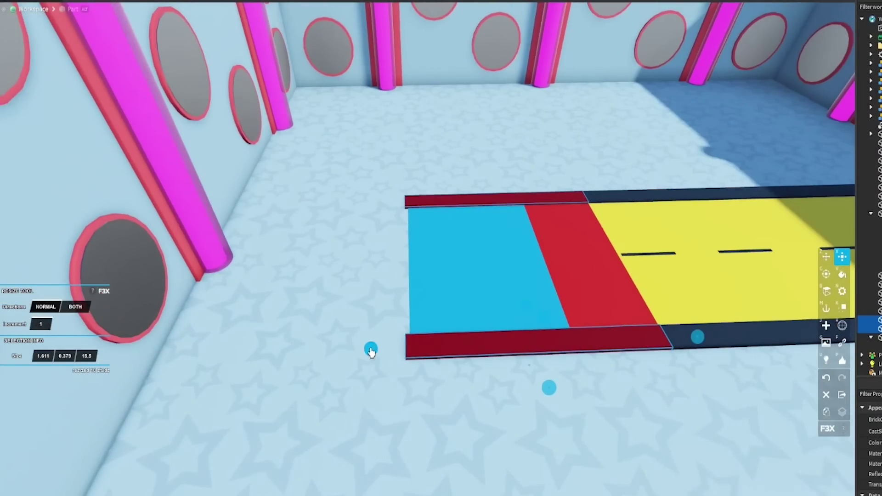
drag(371, 351, 345, 343)
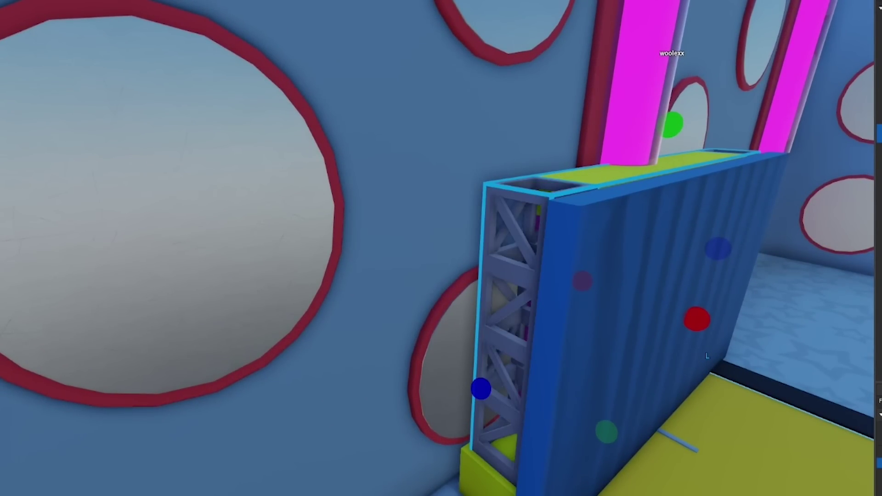
right_drag(673, 390, 672, 390)
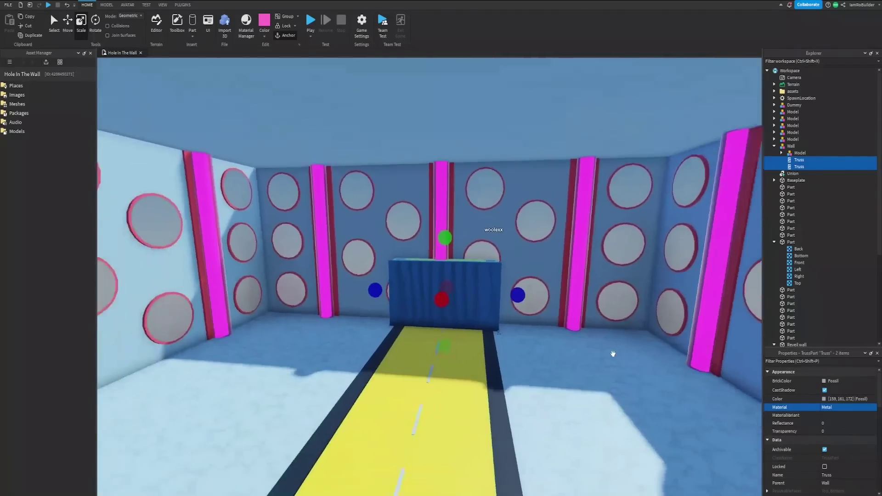
right_drag(612, 354, 612, 354)
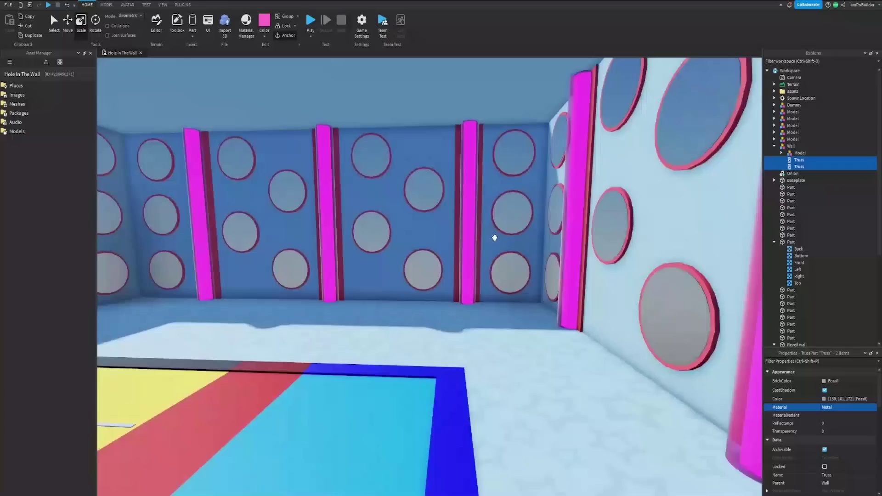
right_drag(494, 237, 494, 237)
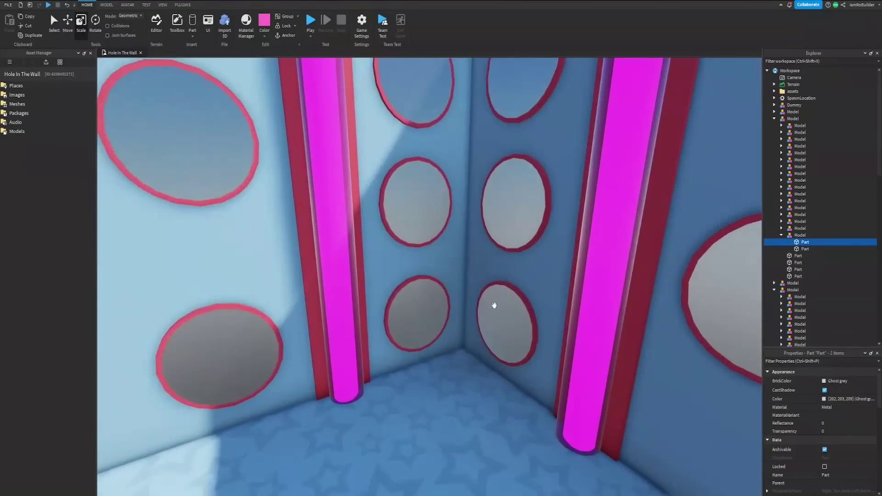
right_drag(494, 305, 495, 307)
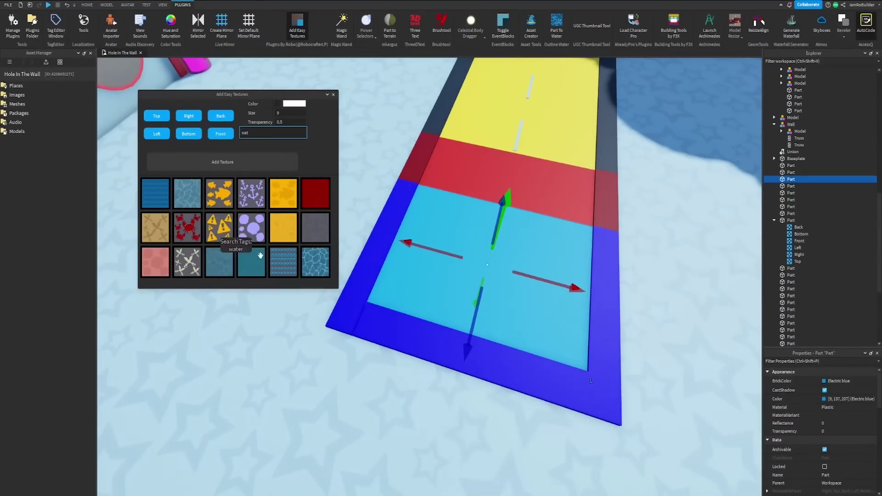
right_drag(344, 122, 507, 276)
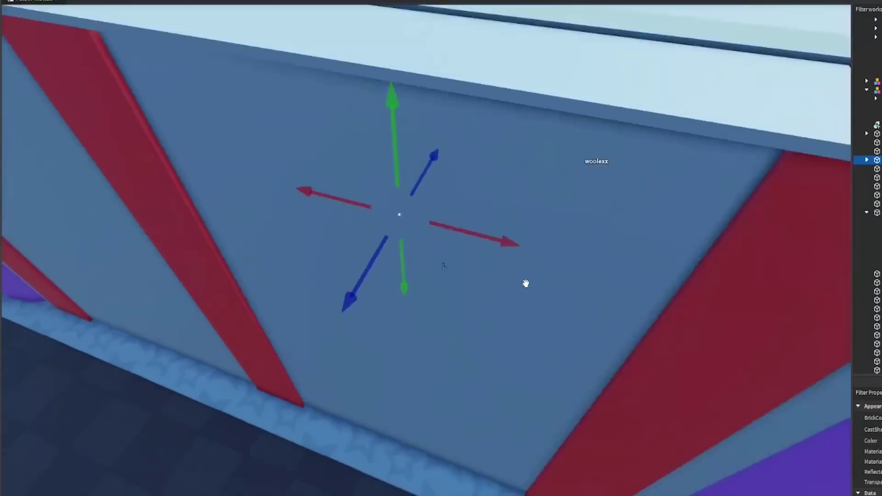
scroll(525, 283, down, 10)
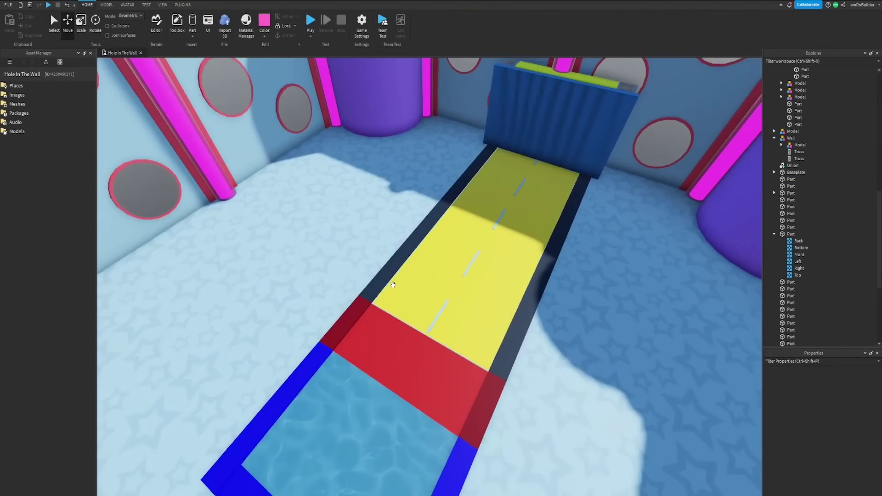
right_drag(437, 251, 642, 288)
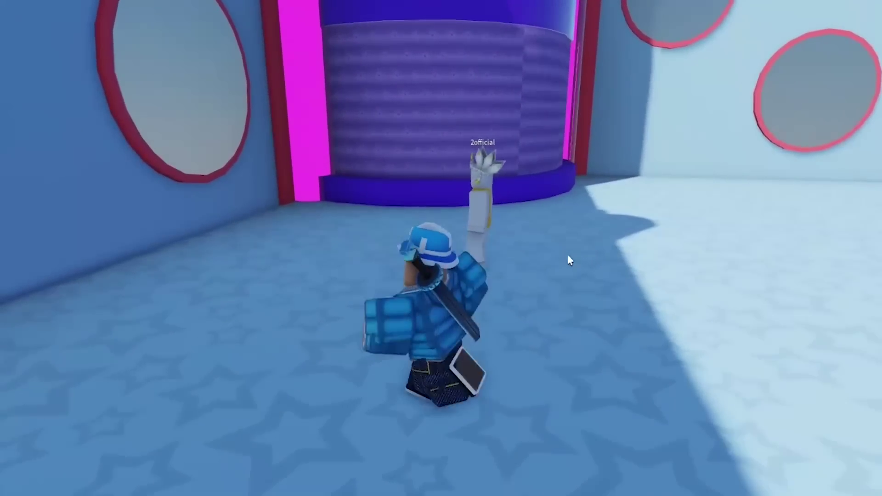
- Play-test the published arena by walking and jumping the character across the star floor
key(w)
right_drag(567, 255, 569, 252)
key(space)
key(s)
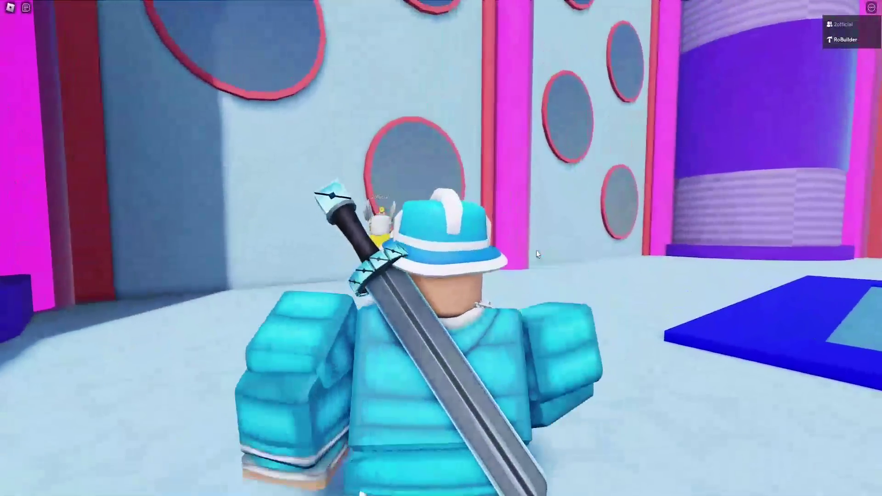
right_drag(536, 250, 536, 249)
scroll(535, 250, down, 5)
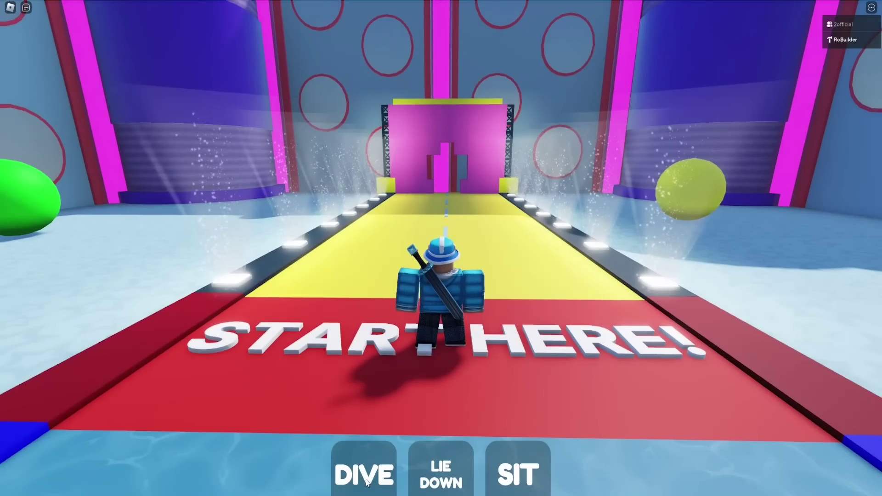
- Play a test round from the red START HERE! section, and walk the character around beyond the pool
key(s)
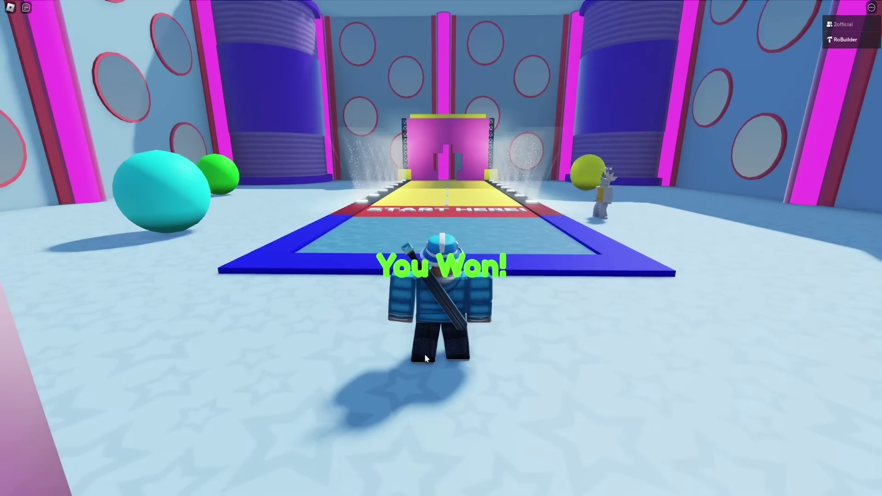
key(w)
key(d)
key(s)
key(d)
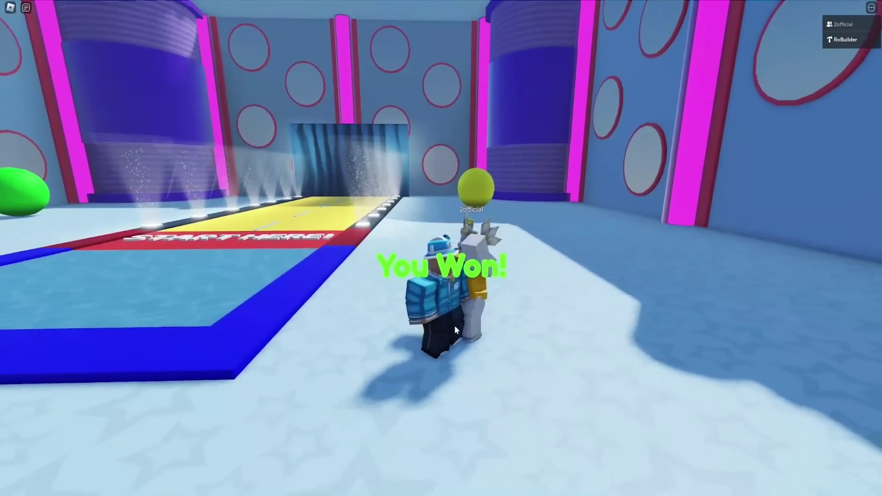
key(a)
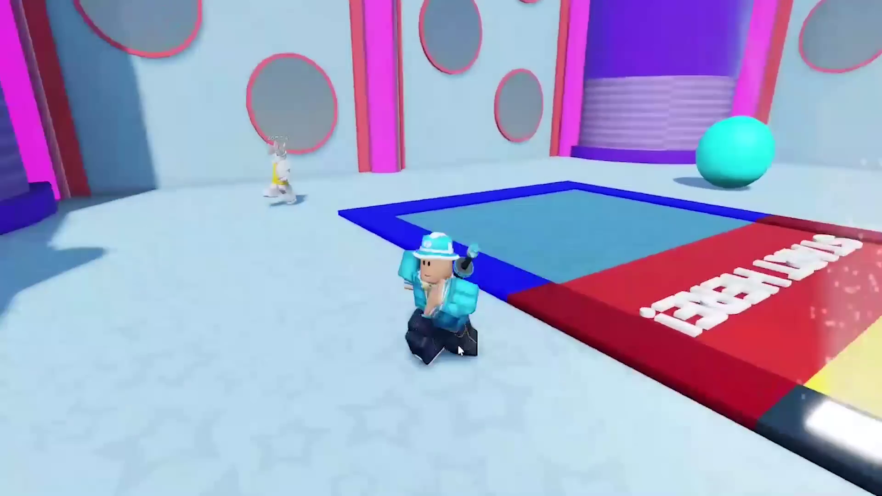
- Run onto the red start section for a round against the wall with the circular hole, and return to the pool's border
key(w)
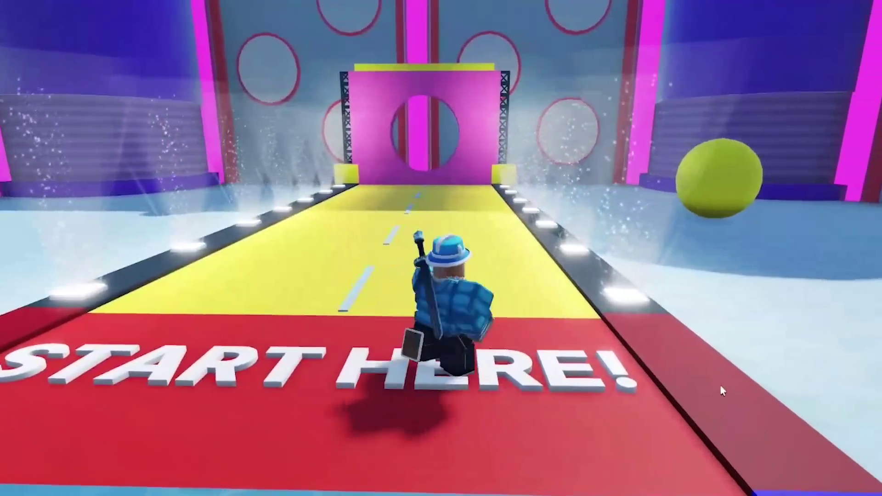
key(s)
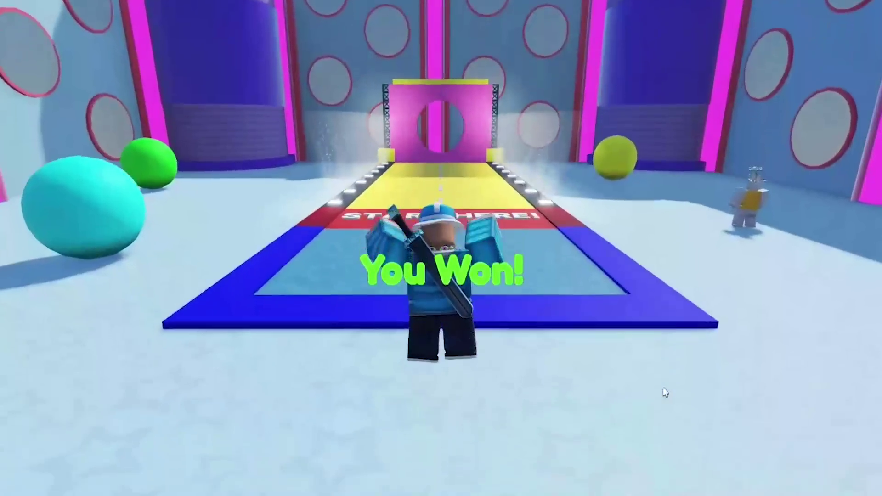
key(w)
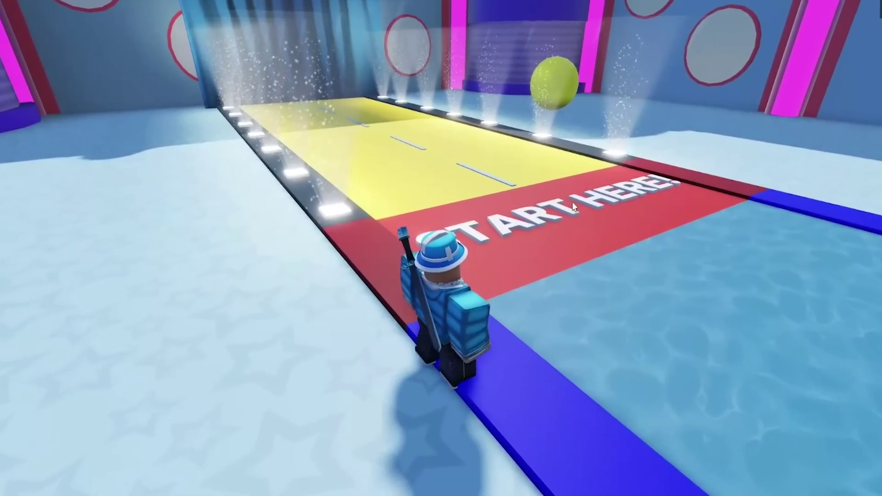
key(s)
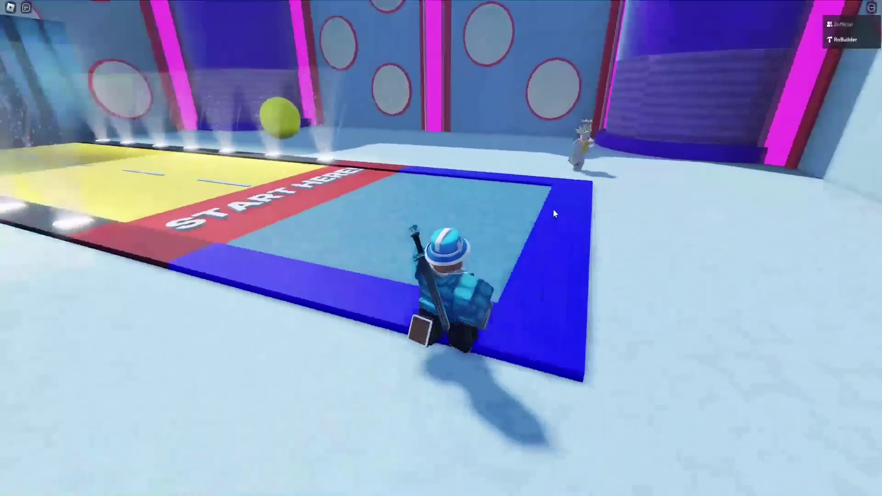
- Jump the character along the pool's blue border, and run beside the runway towards the yellow ball
key(w)
key(space)
key(space)
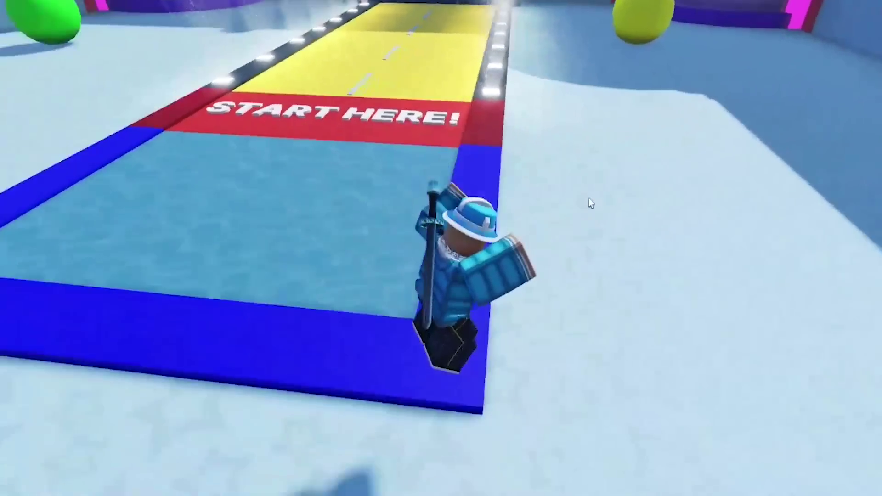
key(d)
right_drag(588, 198, 590, 198)
key(w)
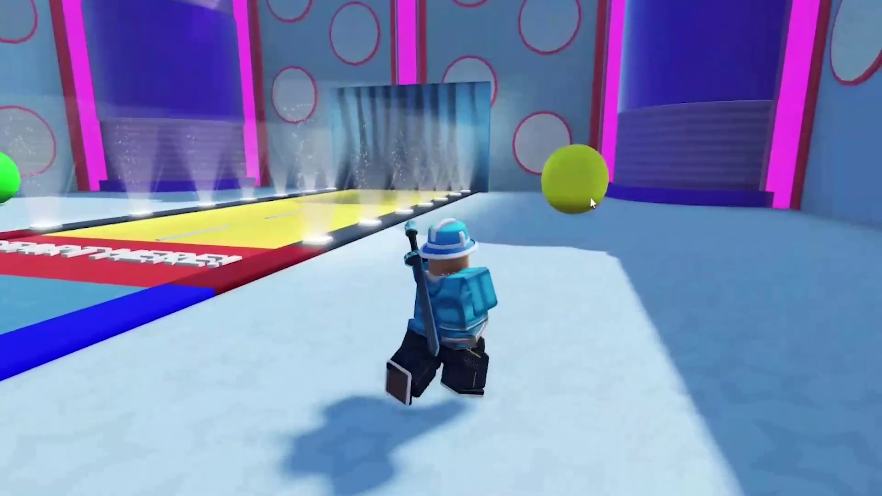
key(w)
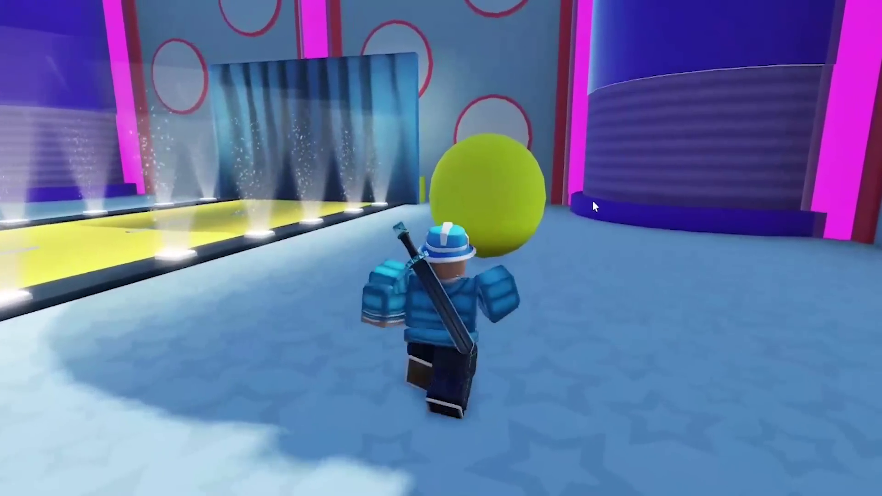
- Jump the character onto the yellow ball, and leap off it to run back towards the pool
key(w)
key(space)
right_drag(594, 198, 593, 202)
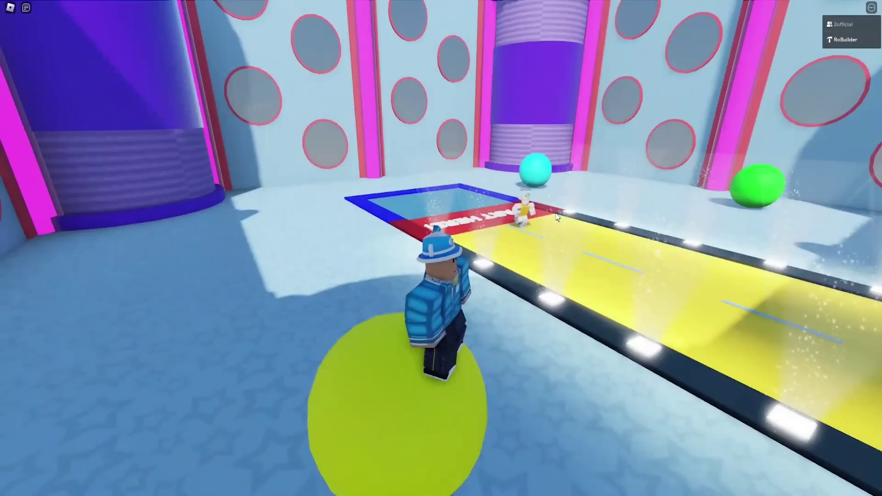
key(w)
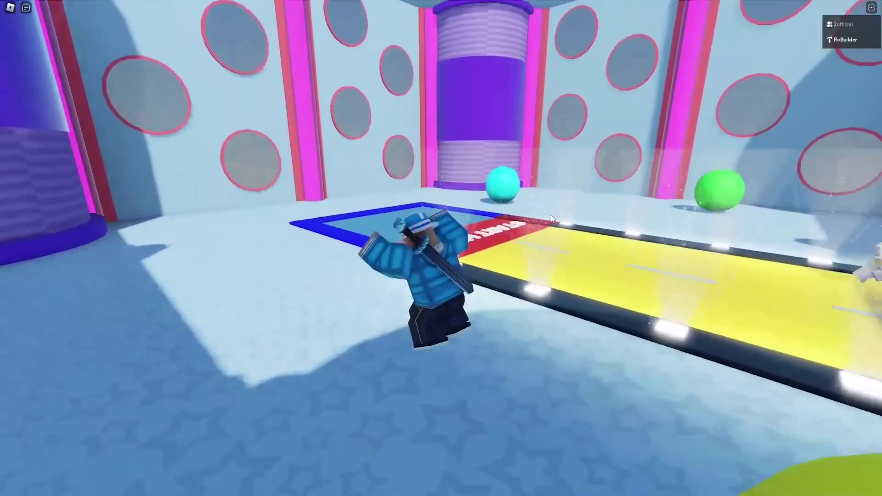
key(w)
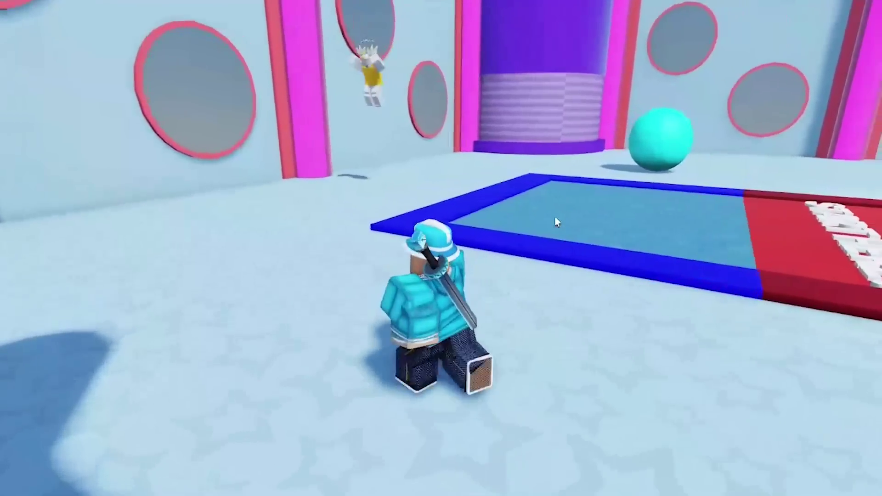
- Run and jump the character around the far end of the pool towards the cyan ball
key(w)
right_drag(554, 216, 555, 217)
key(space)
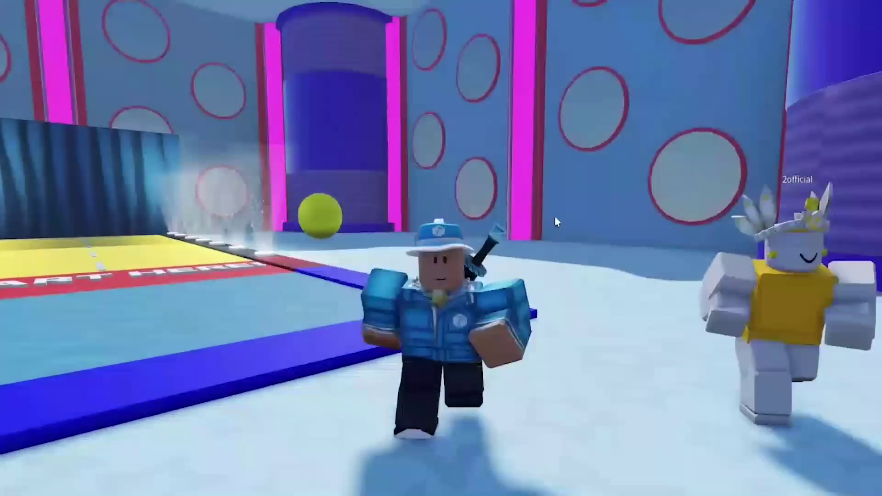
scroll(555, 217, up, 5)
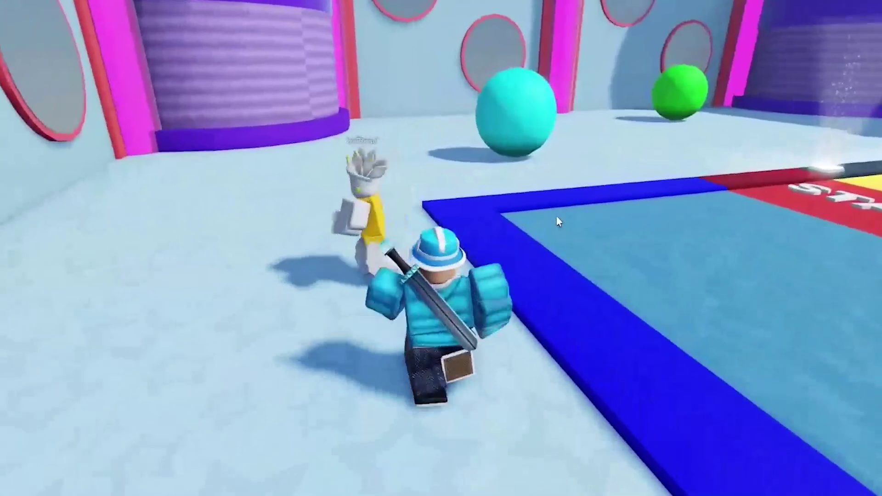
key(w)
key(space)
right_drag(556, 217, 556, 216)
scroll(557, 216, up, 5)
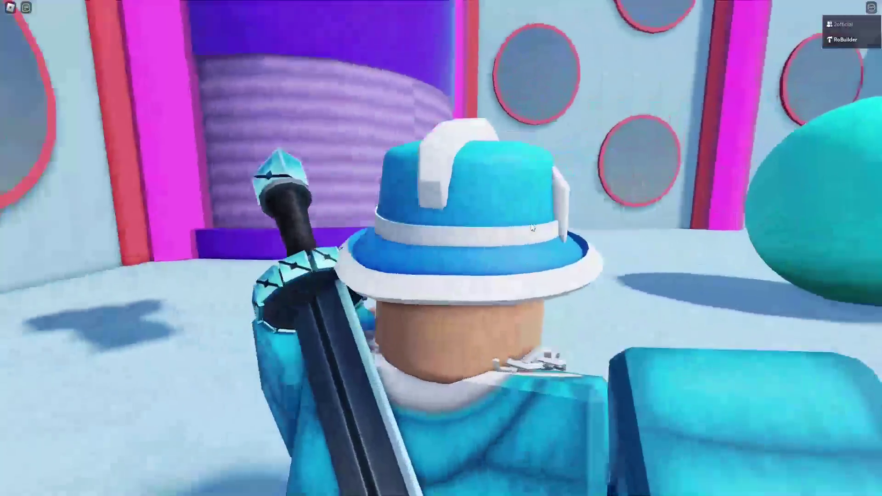
- Jump the character onto the cyan ball, and view the start section and approaching wall in first person
key(w)
scroll(531, 227, up, 2)
scroll(441, 265, down, 4)
key(space)
right_drag(440, 265, 442, 263)
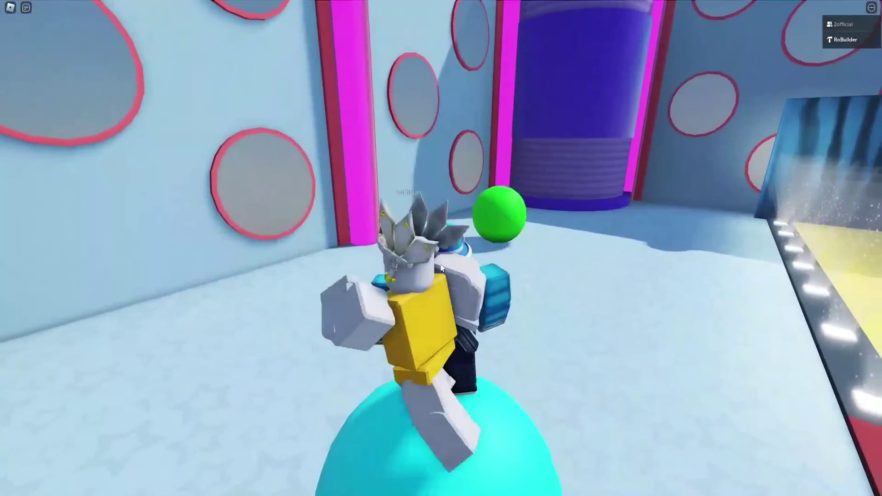
scroll(441, 264, up, 2)
scroll(441, 264, down, 2)
scroll(441, 264, up, 4)
scroll(441, 263, up, 2)
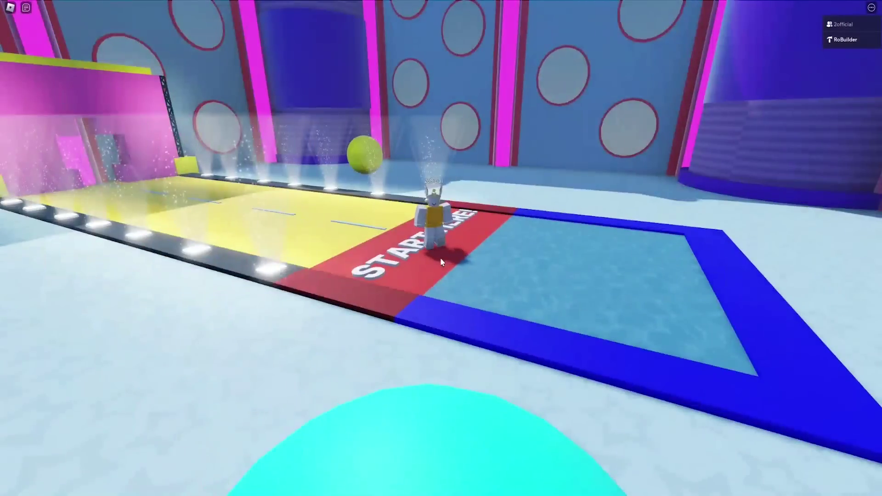